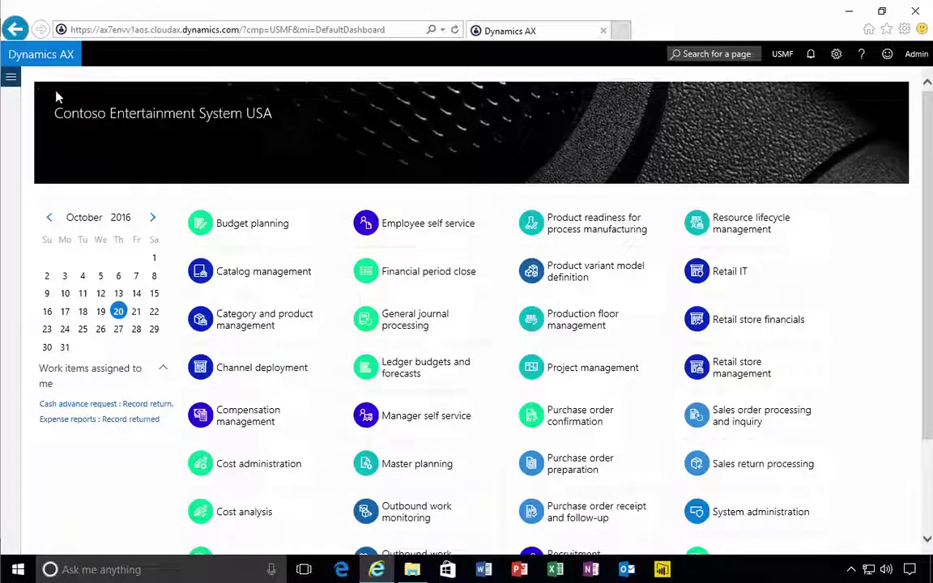
# - Open the navigation pane to the Accounts payable module
pyautogui.click(11, 81)
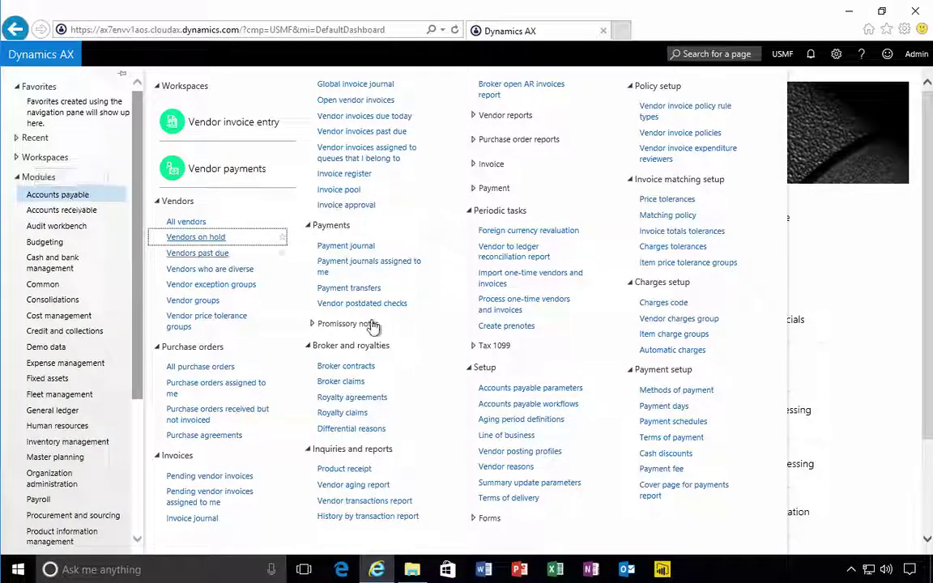
# - Delete the existing Vendor invoice workflow and all its versions from Accounts payable workflows
pyautogui.click(518, 405)
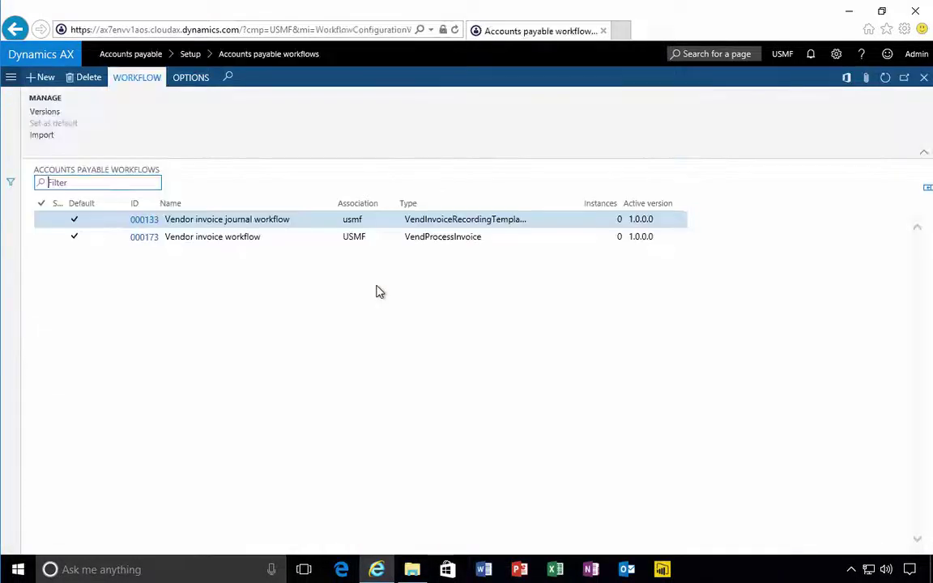
pyautogui.click(213, 238)
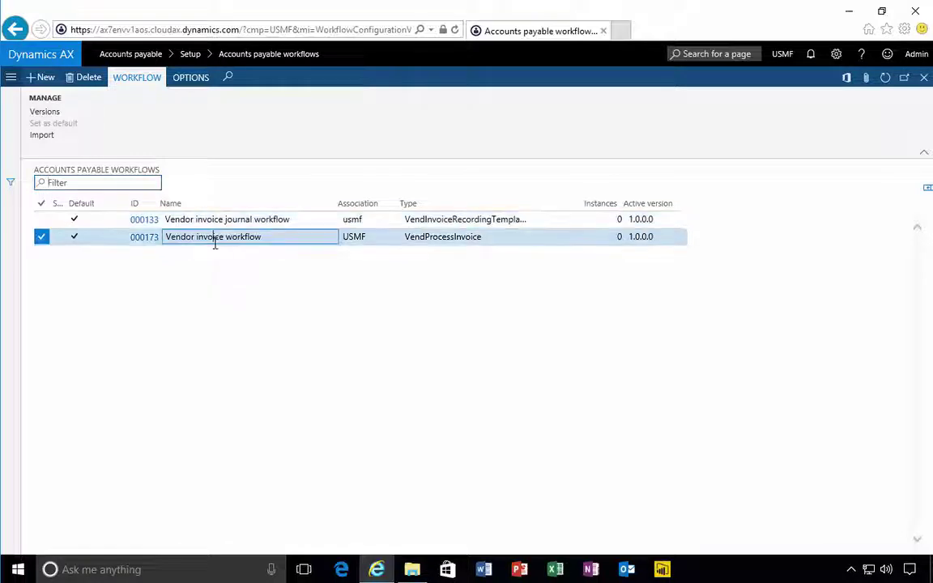
pyautogui.click(86, 77)
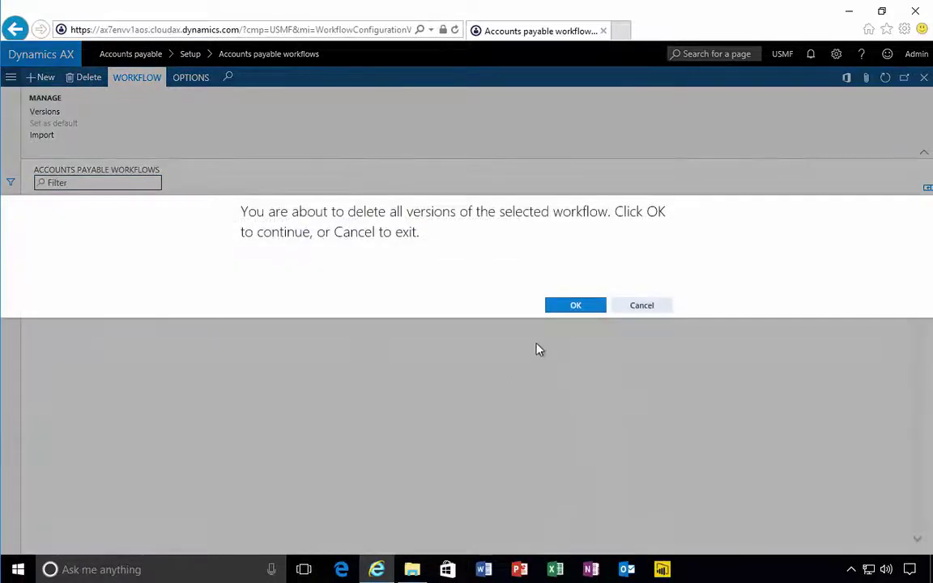
pyautogui.click(576, 305)
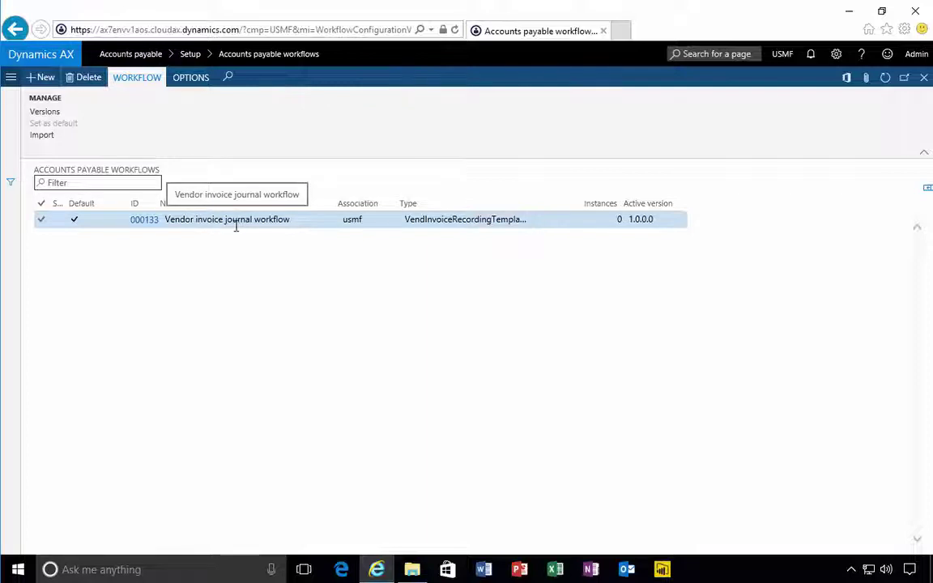
# - Create a new Vendor invoice workflow and maximize the workflow editor window
pyautogui.click(40, 77)
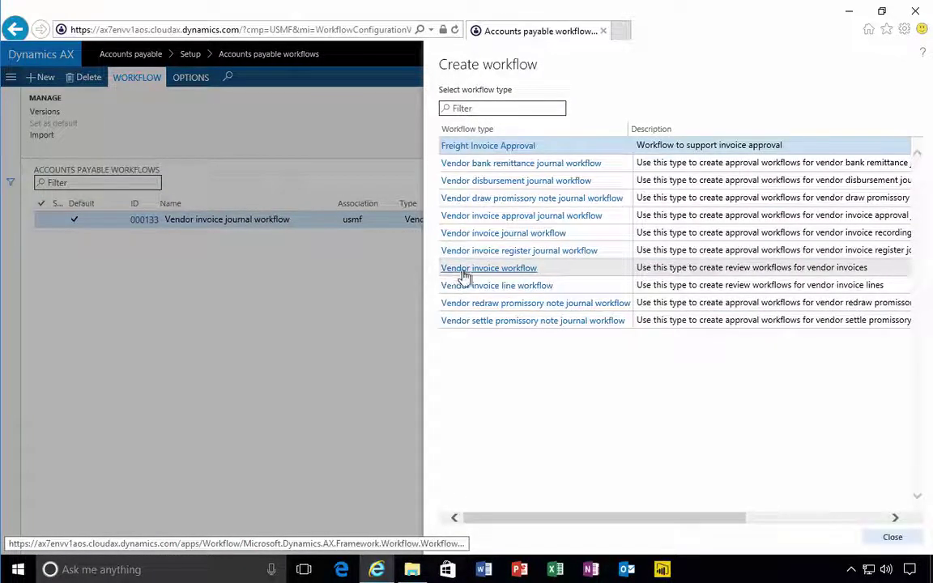
pyautogui.click(503, 275)
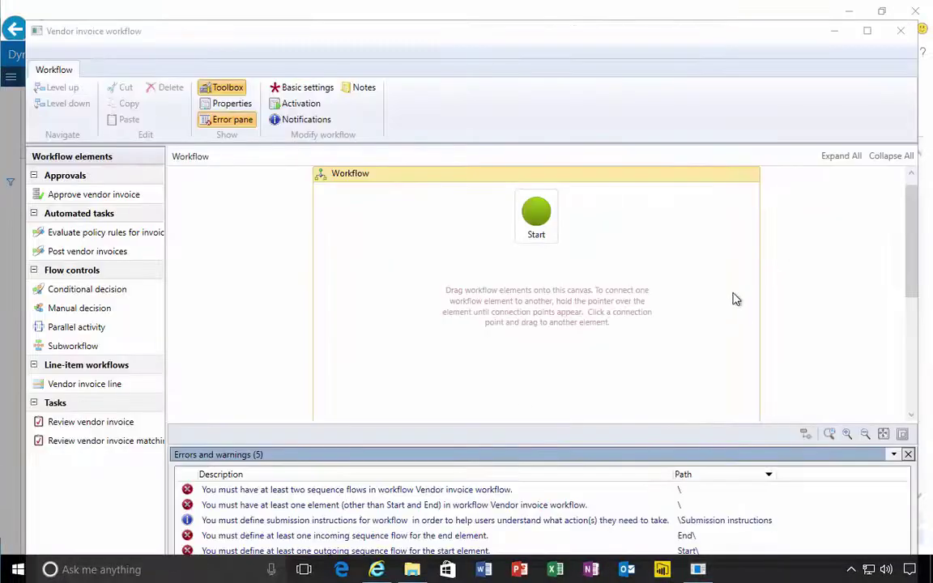
pyautogui.click(867, 32)
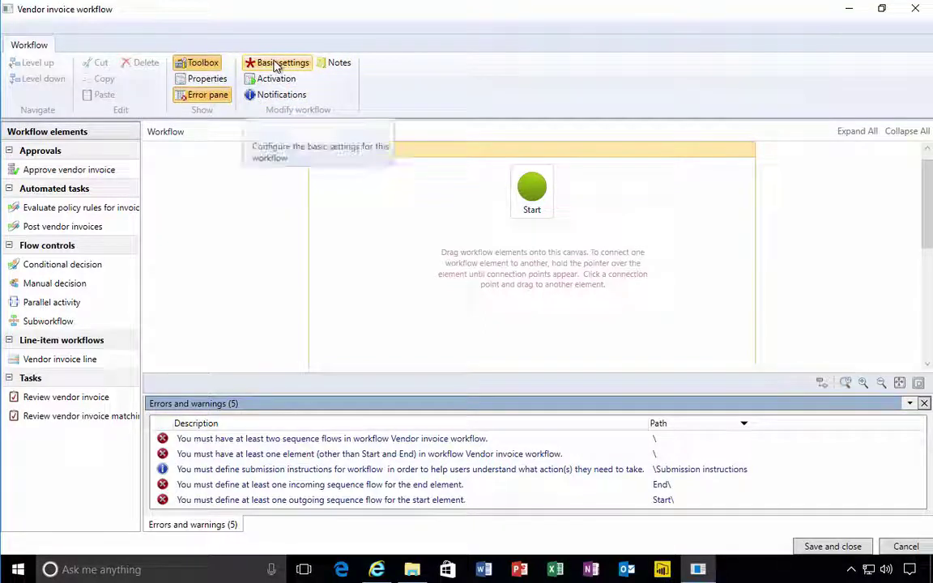
# - Set the workflow's submission instructions to 'Please submit when ready'
pyautogui.click(276, 65)
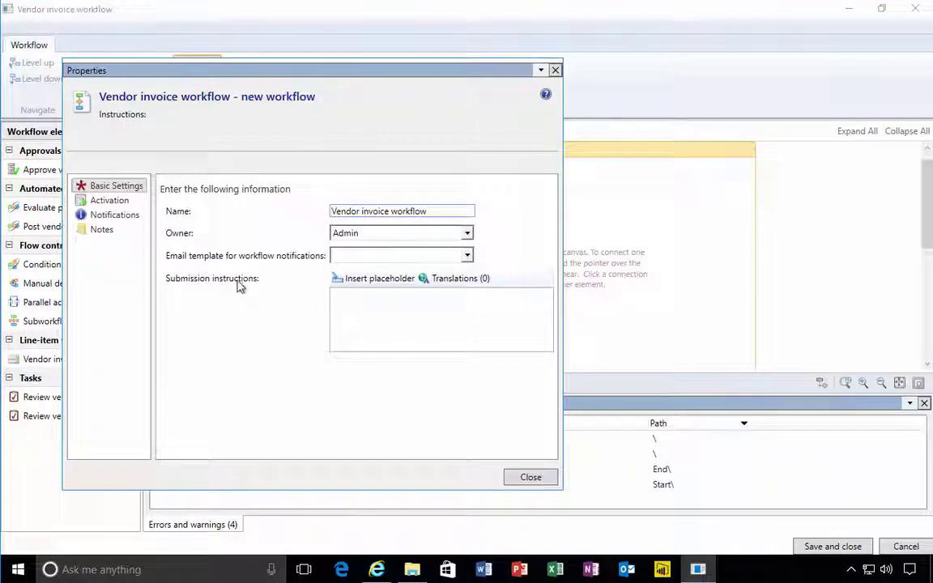
pyautogui.click(364, 314)
pyautogui.write('Please')
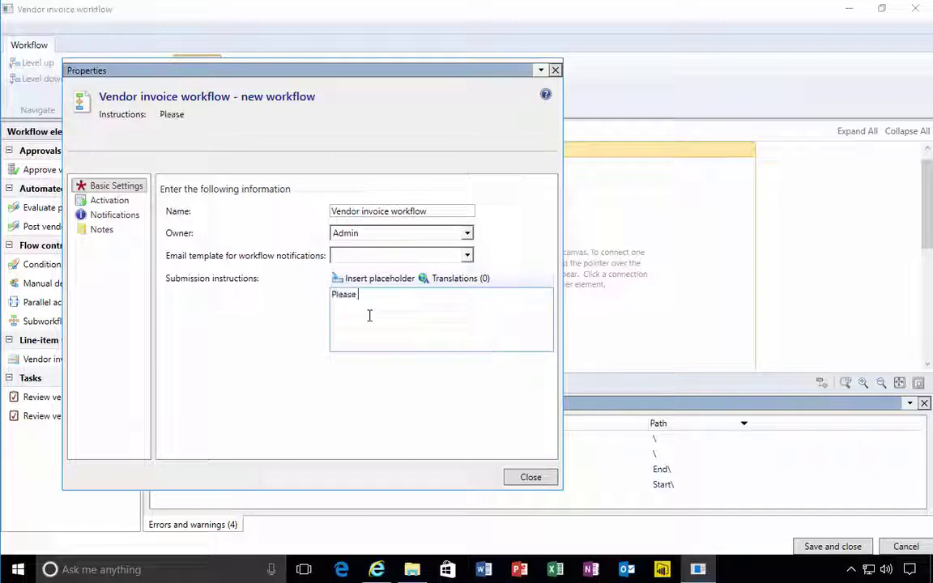
pyautogui.write('submit when')
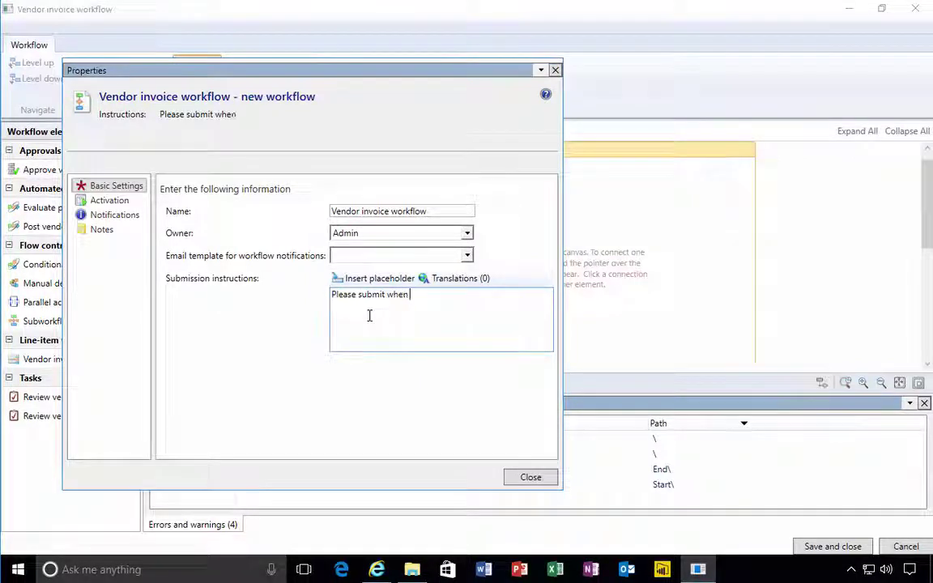
pyautogui.write(' ready')
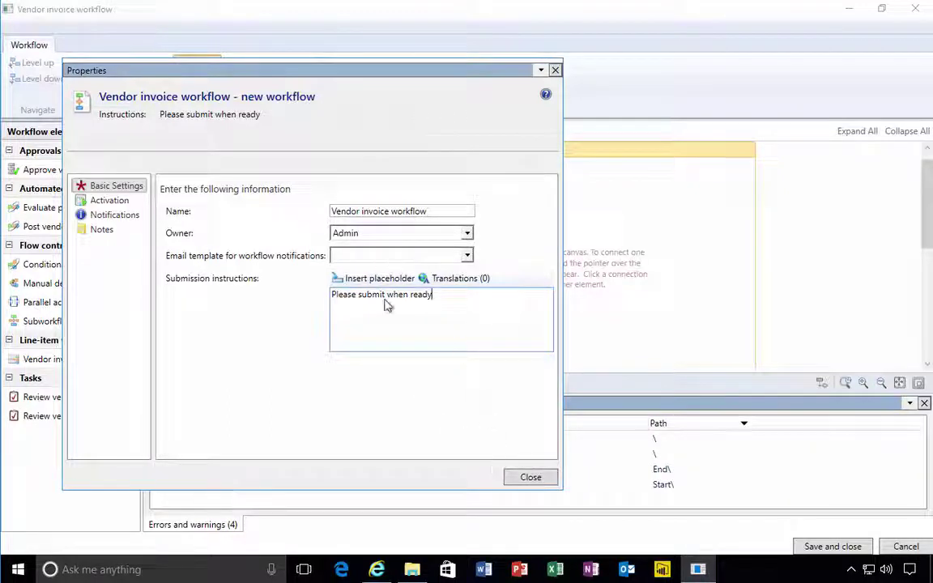
pyautogui.click(531, 478)
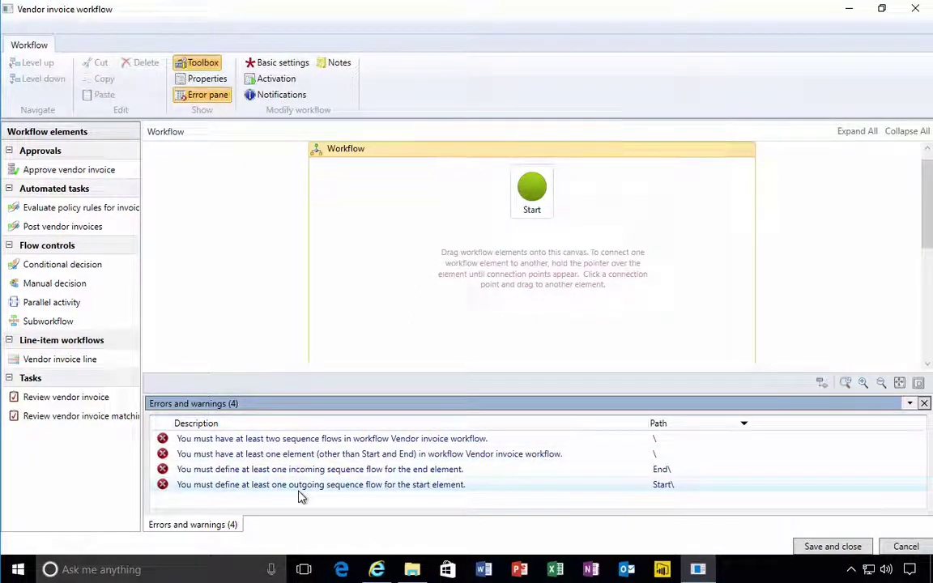
# - Place an Approve vendor invoice element below Start and hide the errors list
pyautogui.click(97, 168)
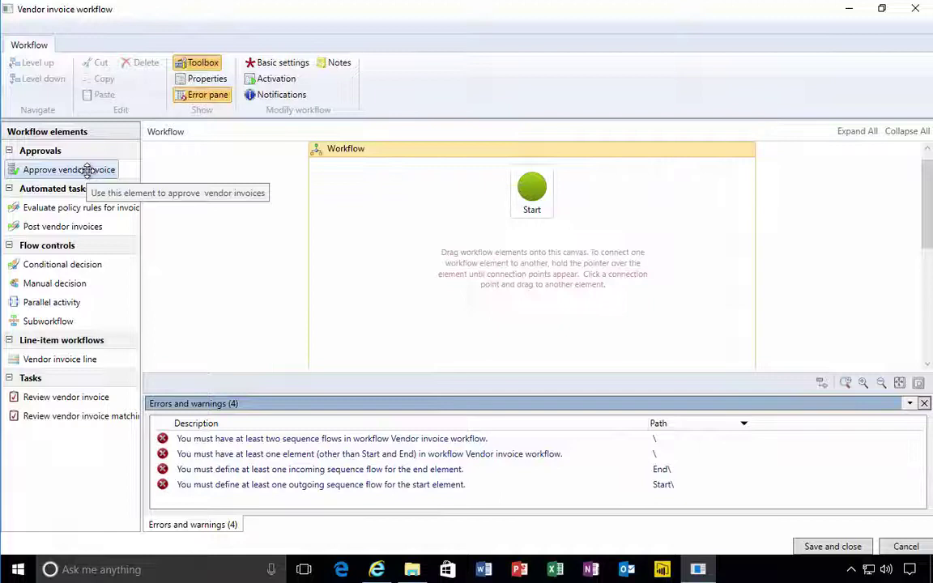
pyautogui.moveTo(87, 170)
pyautogui.mouseDown()
pyautogui.moveTo(411, 302)
pyautogui.moveTo(541, 303)
pyautogui.mouseUp()
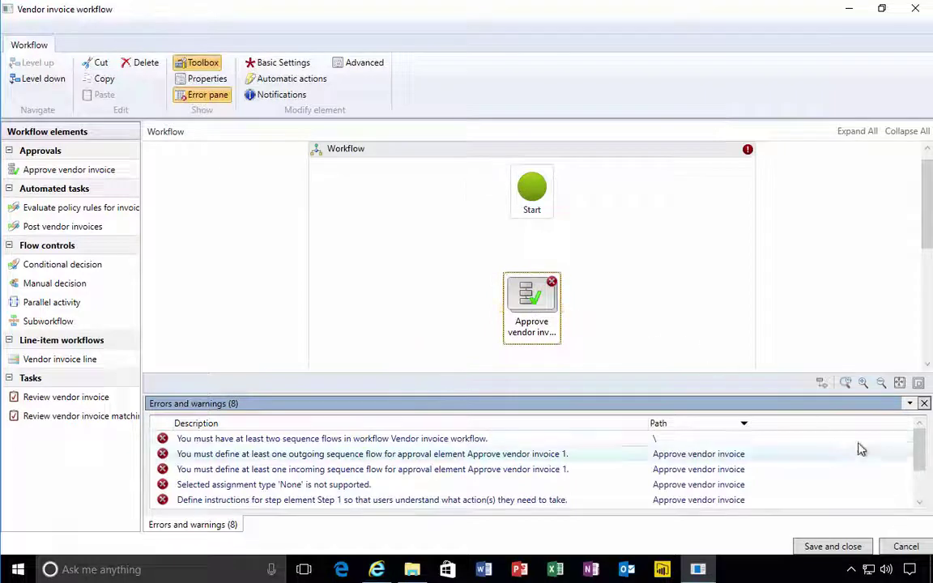
pyautogui.click(924, 404)
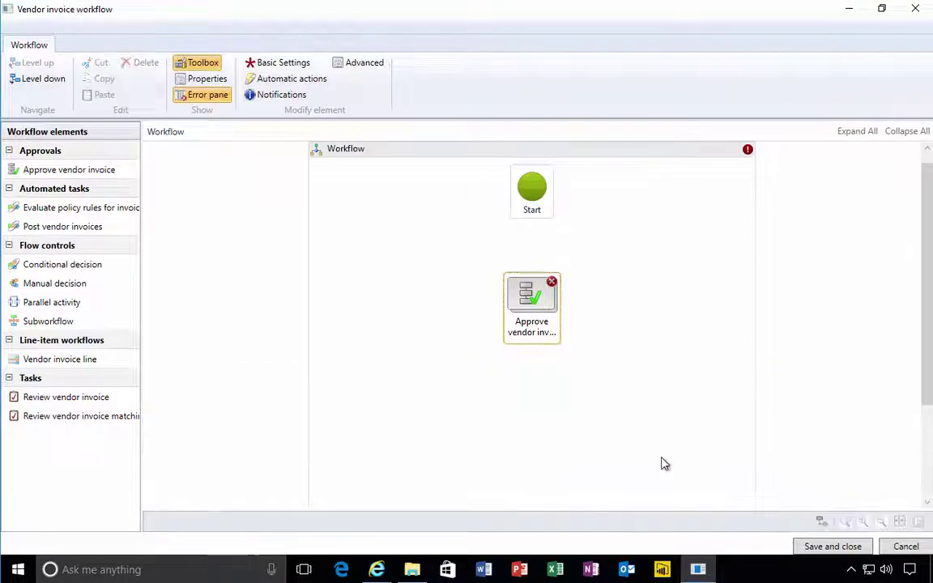
pyautogui.moveTo(928, 384); pyautogui.dragTo(923, 469)
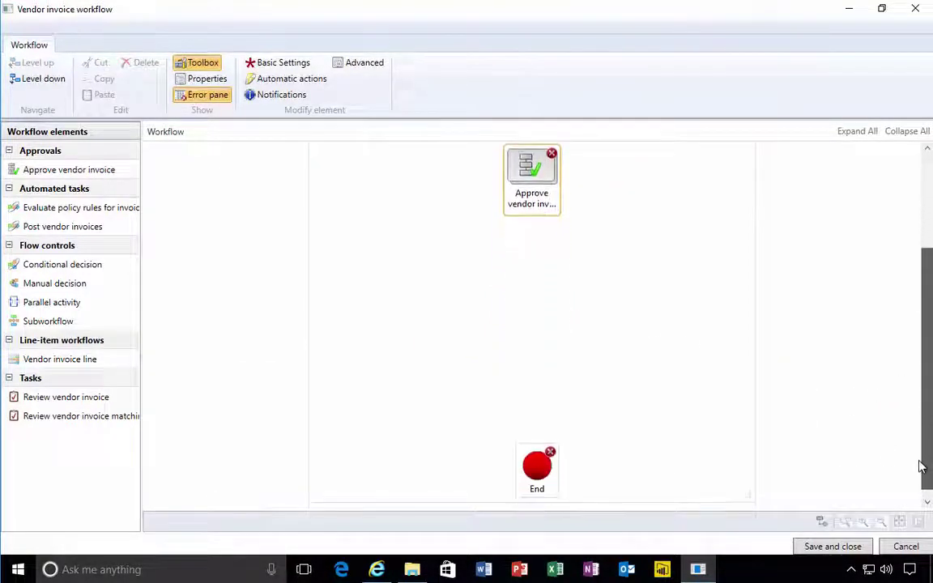
# - Move End below the approval and connect Start → Approve vendor invoice → End
pyautogui.click(545, 466)
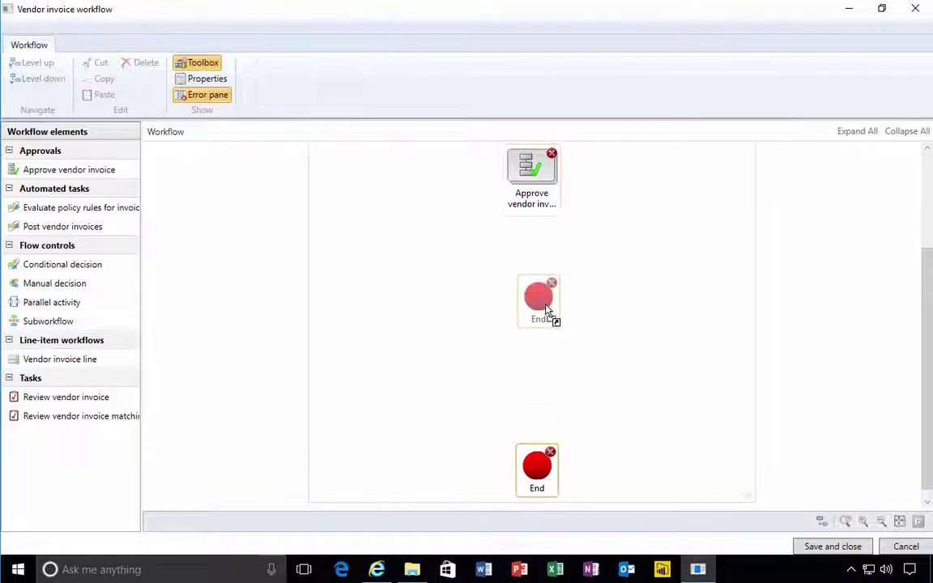
pyautogui.moveTo(546, 466); pyautogui.dragTo(551, 312)
pyautogui.moveTo(929, 377); pyautogui.dragTo(908, 291)
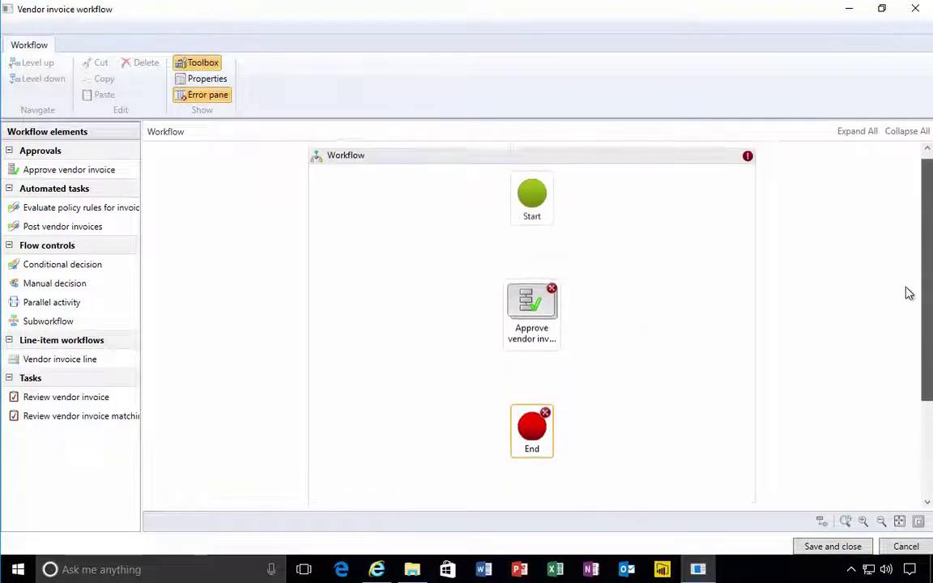
pyautogui.moveTo(531, 433)
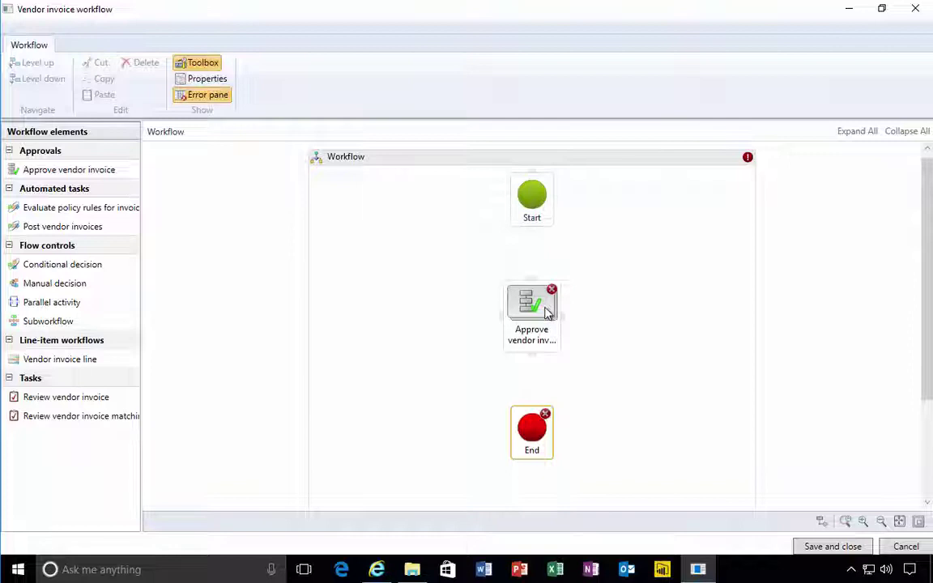
pyautogui.click(532, 207)
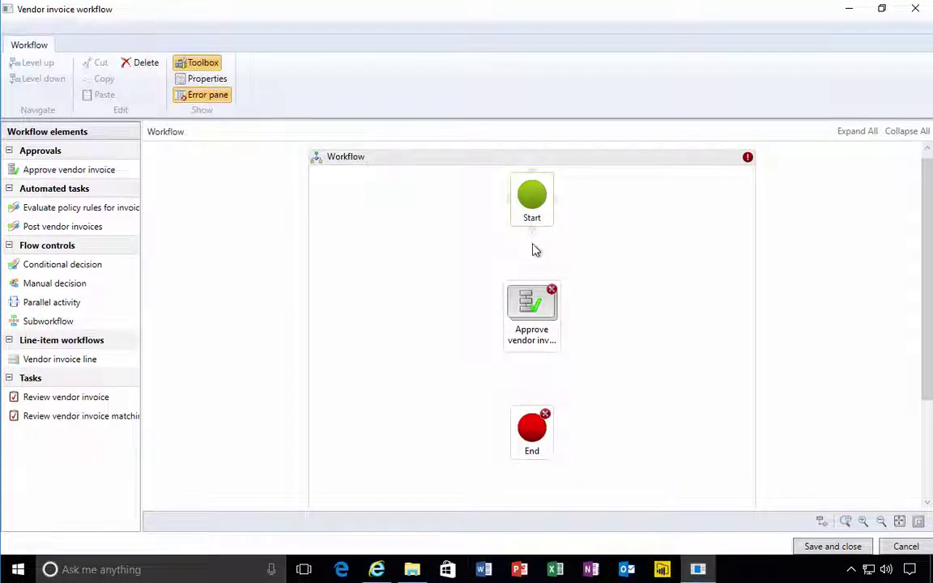
pyautogui.moveTo(532, 229); pyautogui.dragTo(531, 285)
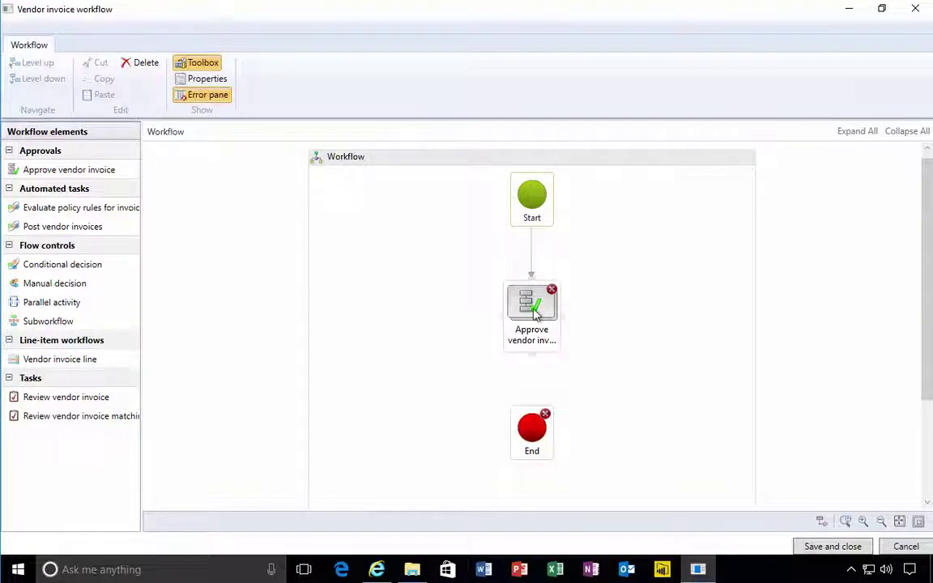
pyautogui.moveTo(535, 361); pyautogui.dragTo(536, 425)
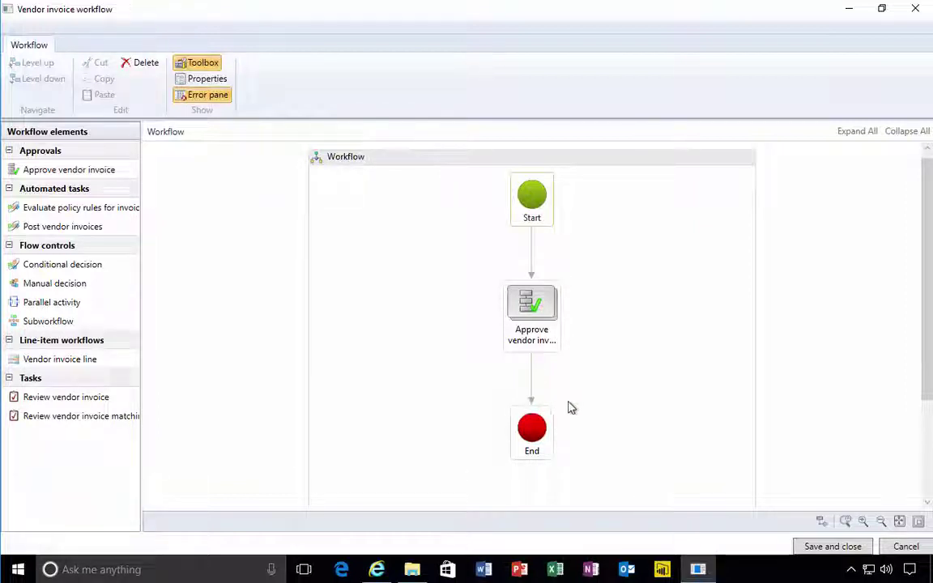
pyautogui.click(525, 301)
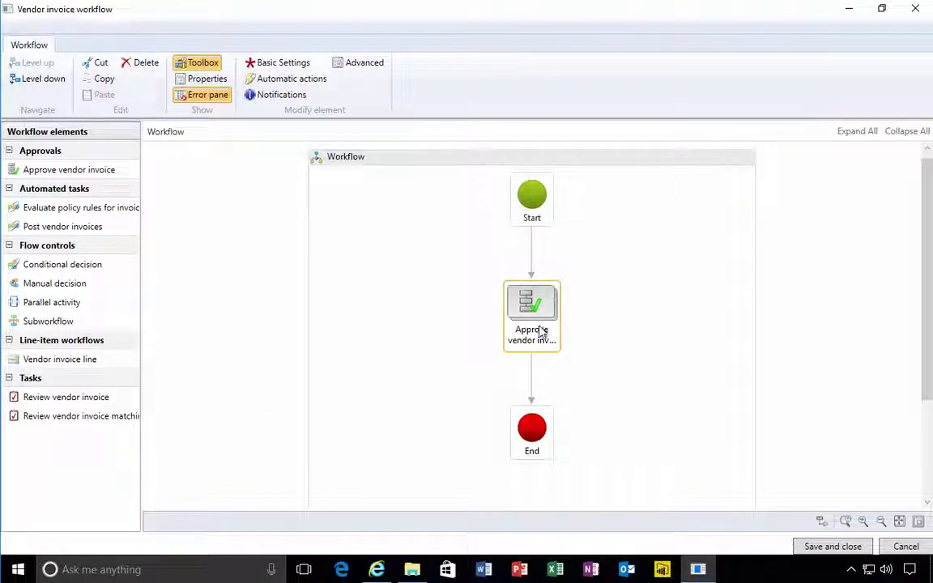
pyautogui.click(302, 65)
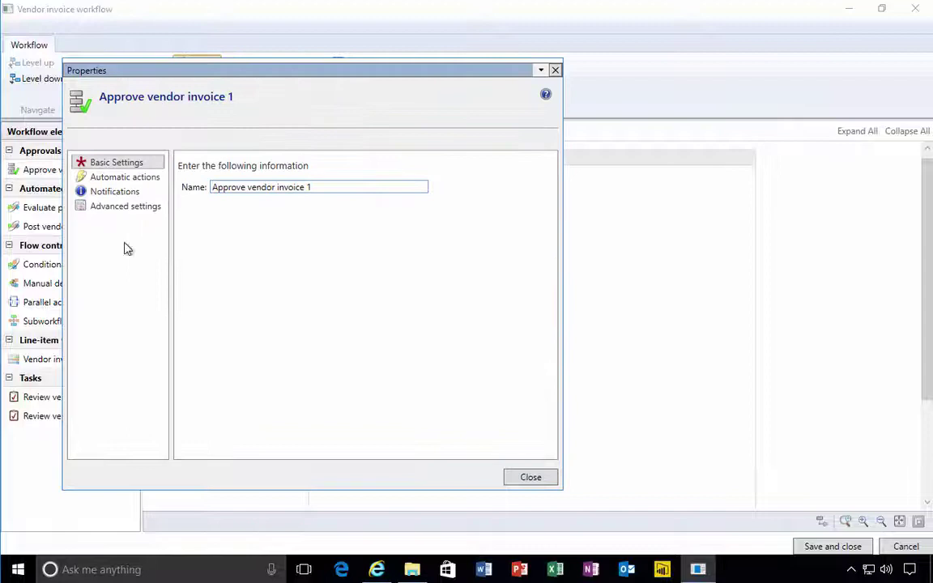
pyautogui.click(113, 178)
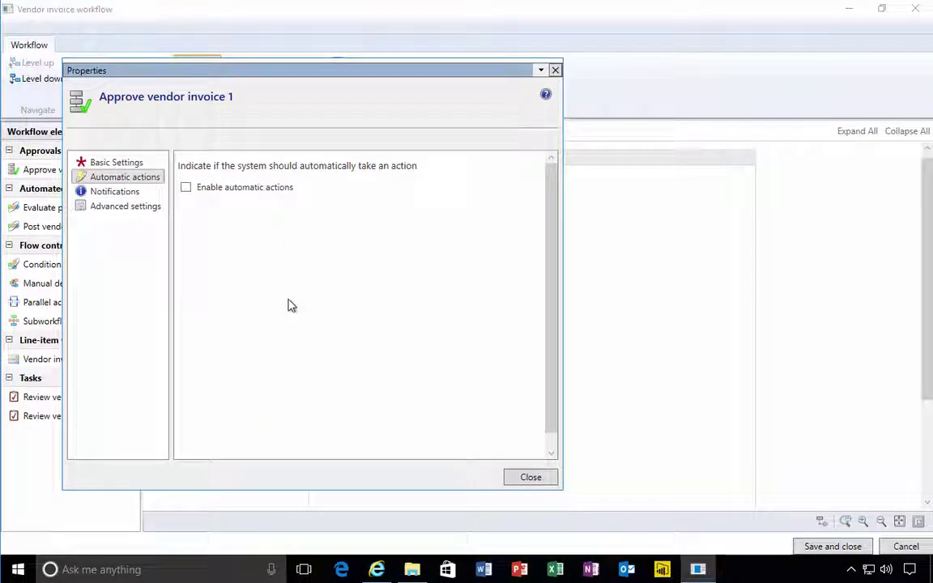
pyautogui.click(115, 193)
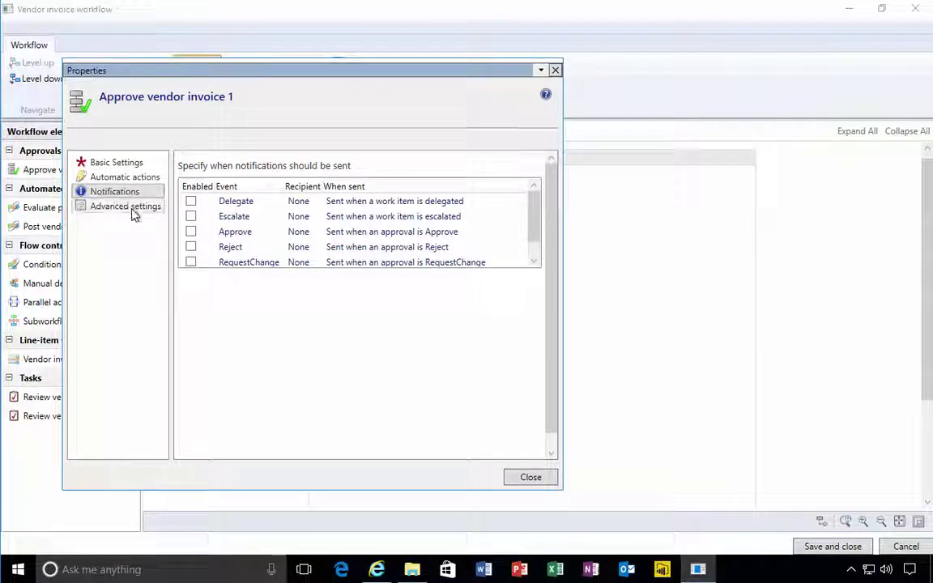
pyautogui.click(133, 207)
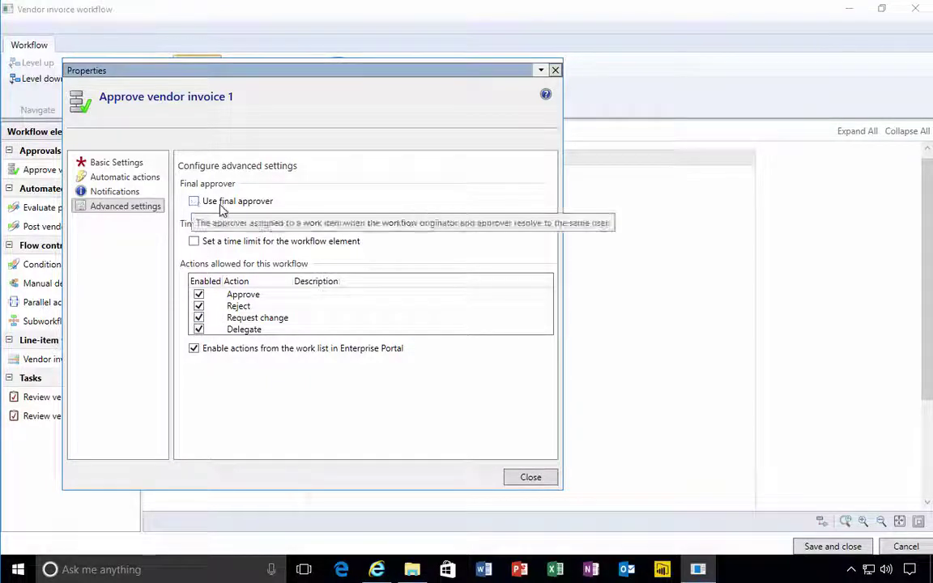
pyautogui.click(124, 193)
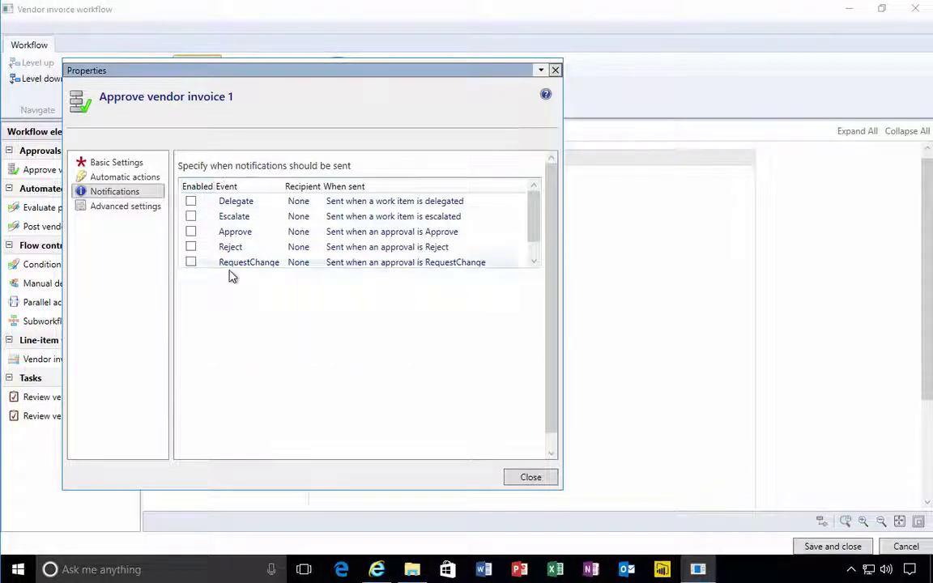
pyautogui.click(530, 478)
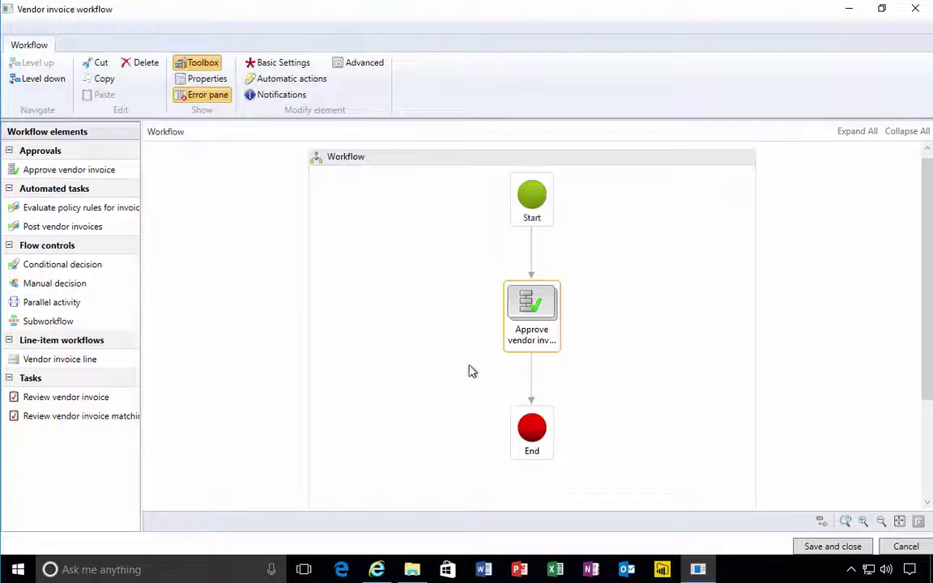
# - Give Step 1 an approval subject and instructions 'Review document and approve as appropriate'
pyautogui.doubleClick(531, 310)
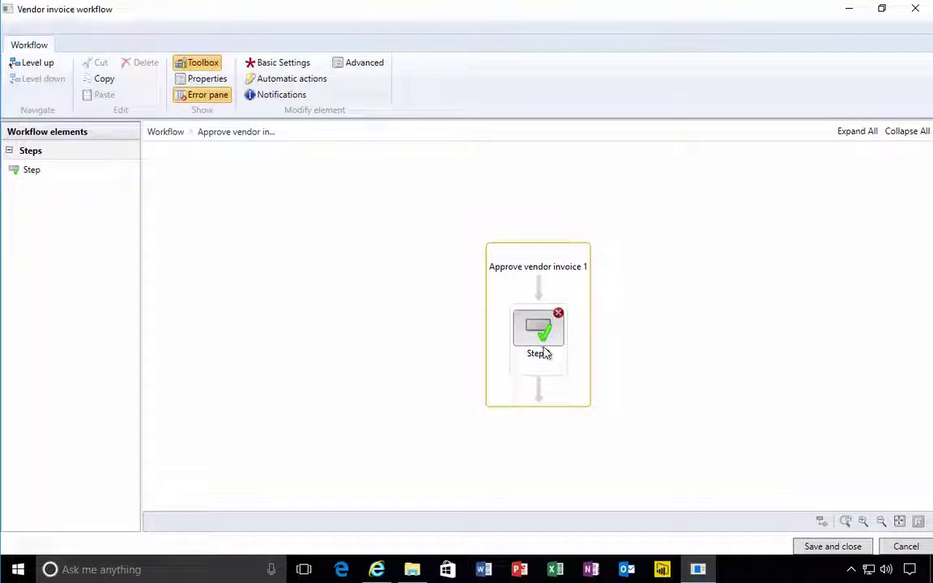
pyautogui.click(544, 353)
pyautogui.moveTo(558, 313)
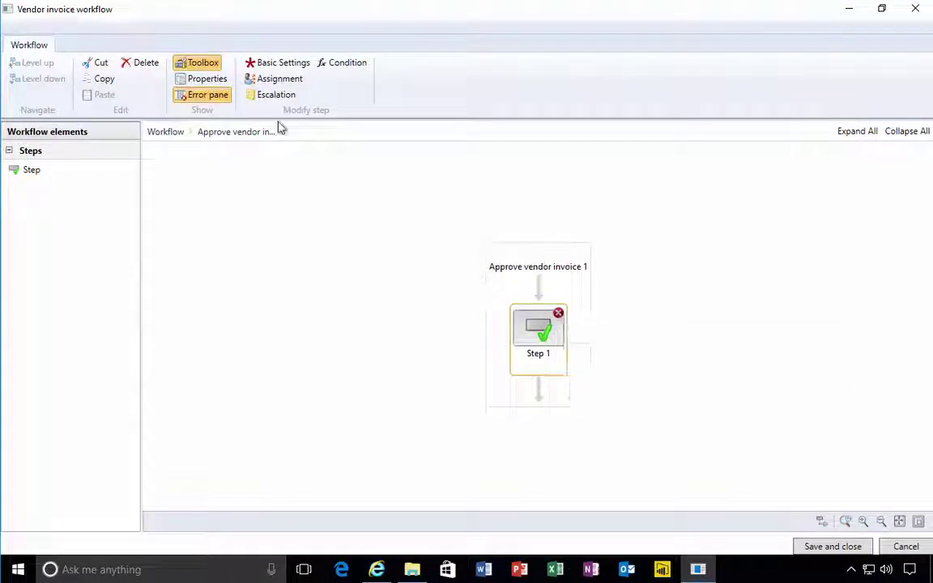
pyautogui.click(268, 65)
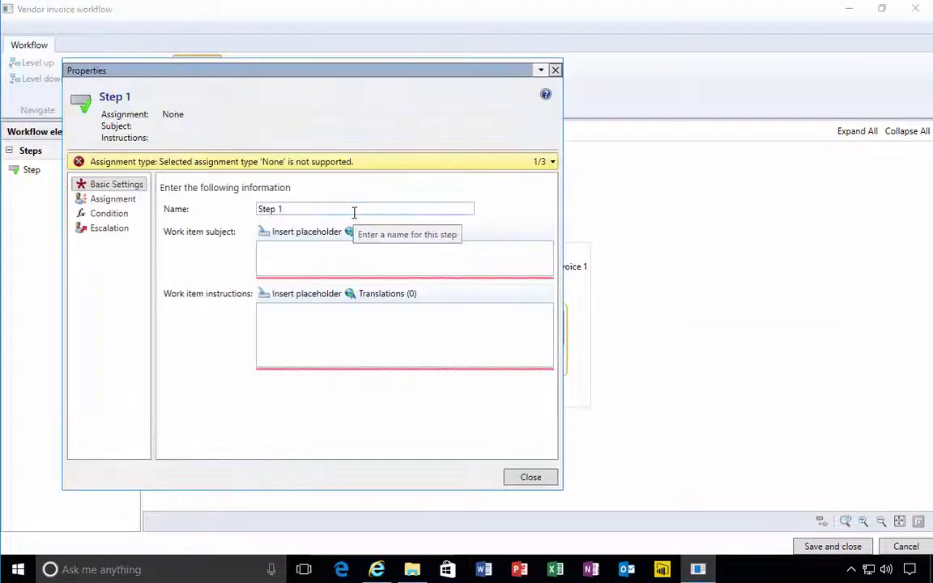
pyautogui.click(293, 257)
pyautogui.write('Please')
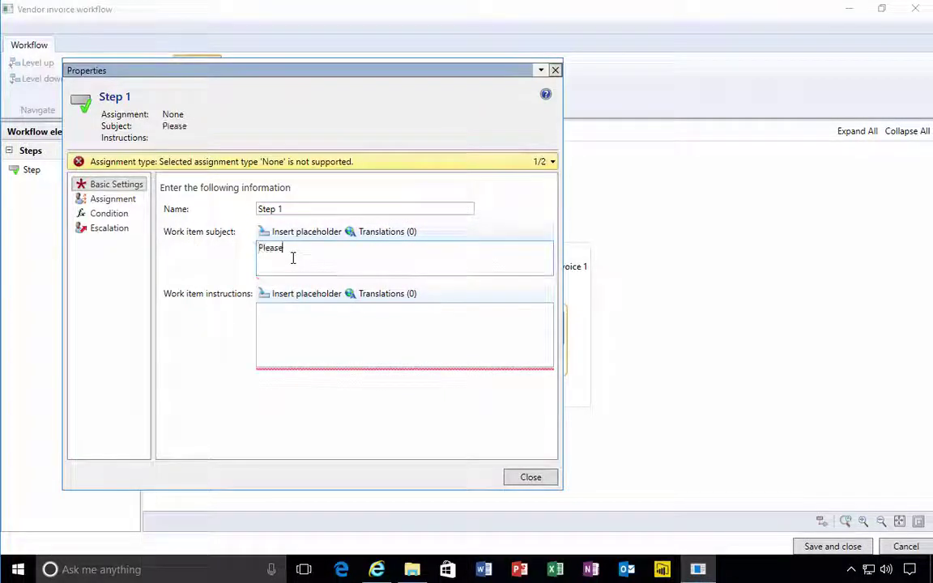
pyautogui.write(' approve invoie')
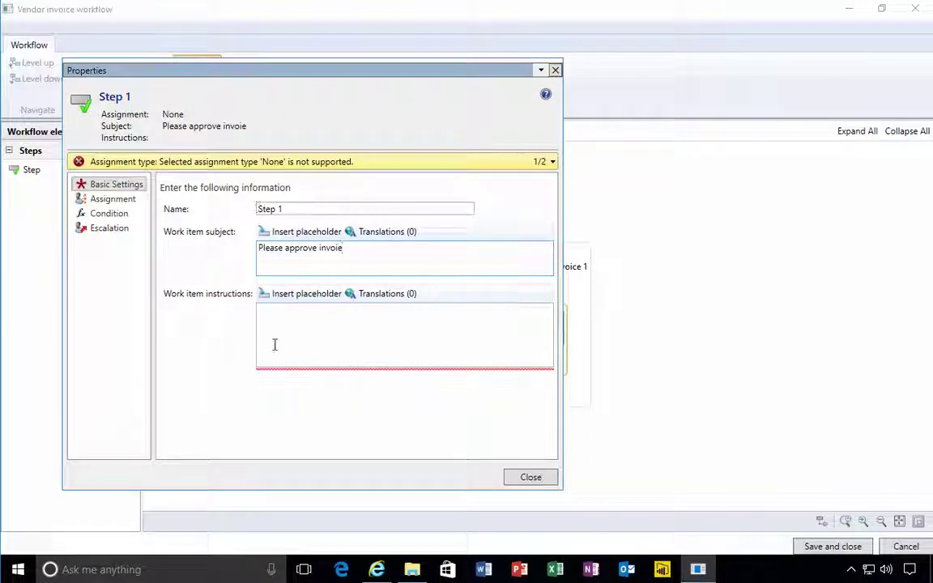
pyautogui.write('Rev')
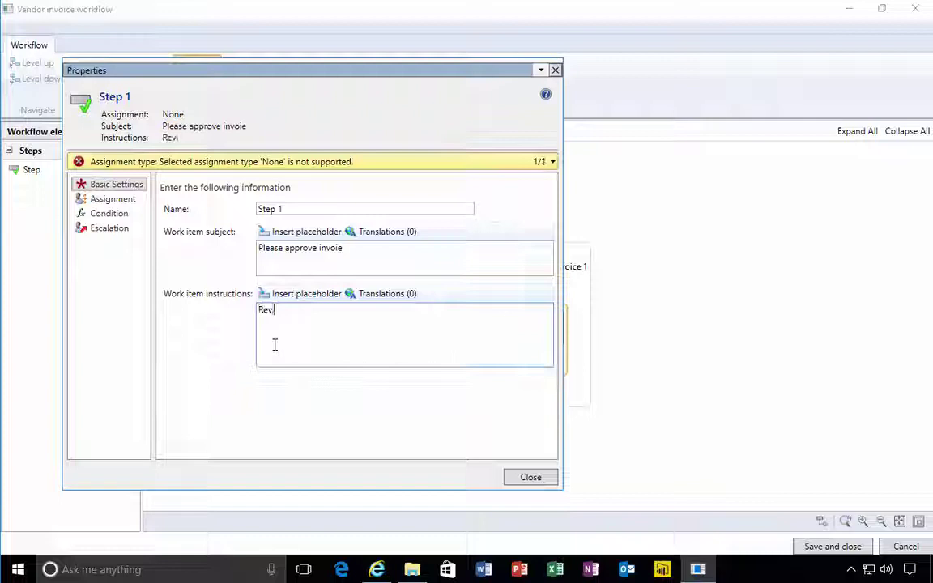
pyautogui.write('iew d')
pyautogui.write('ocument and')
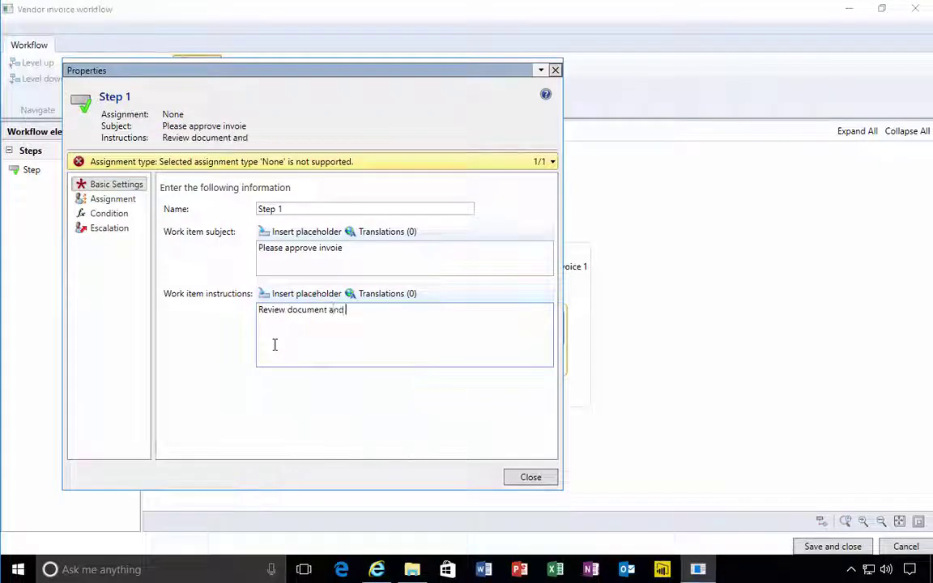
pyautogui.write('approve a')
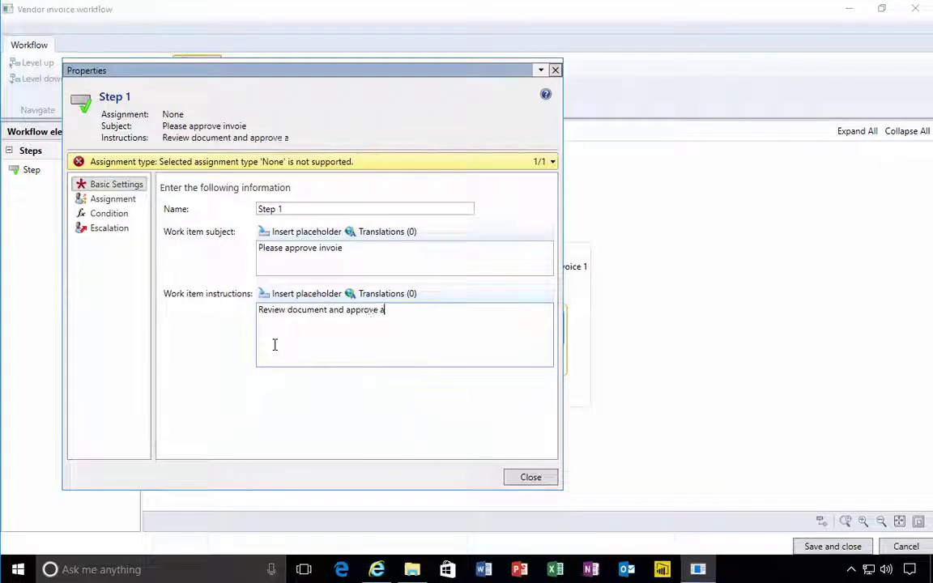
pyautogui.write('s a')
pyautogui.write('pproiorat')
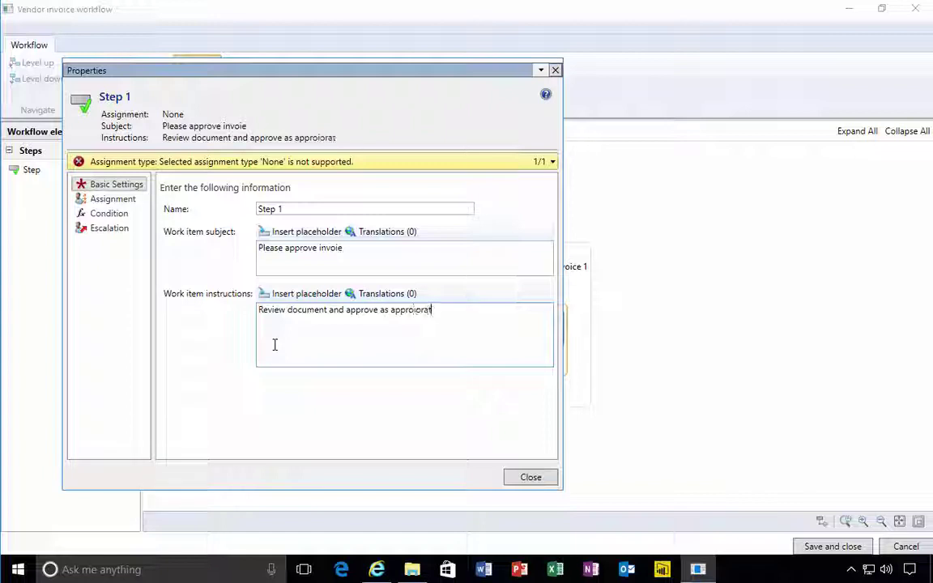
pyautogui.press('BackSpace')
pyautogui.press('BackSpace')
pyautogui.press('BackSpace')
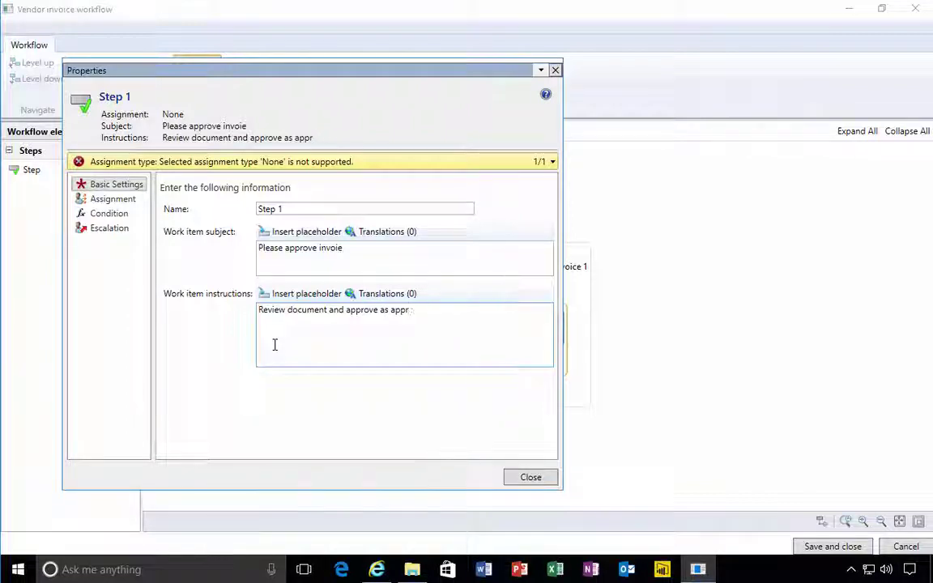
pyautogui.write('opriate')
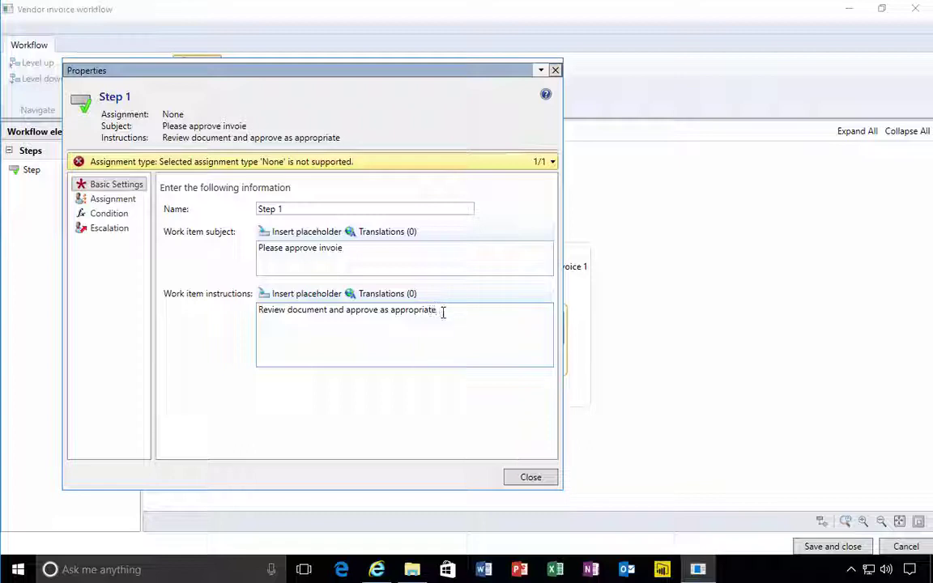
pyautogui.moveTo(443, 312); pyautogui.dragTo(391, 314)
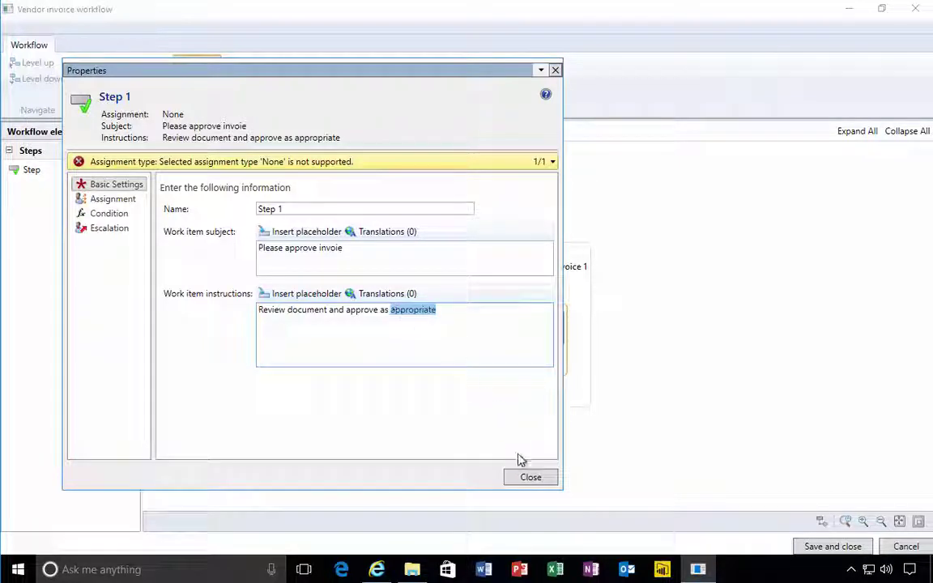
# - Assign Step 1 to specific users, adding Admin to the selected users
pyautogui.click(129, 196)
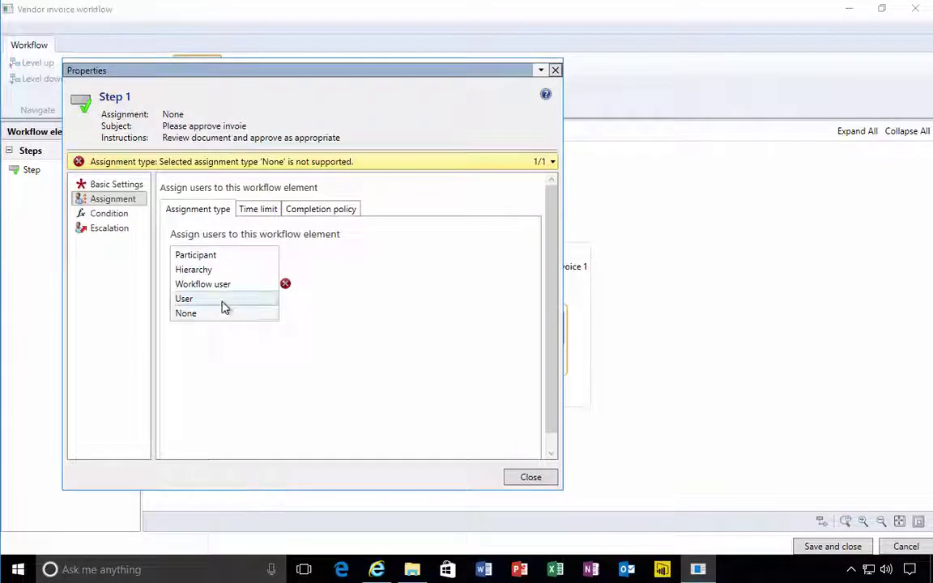
pyautogui.moveTo(213, 301)
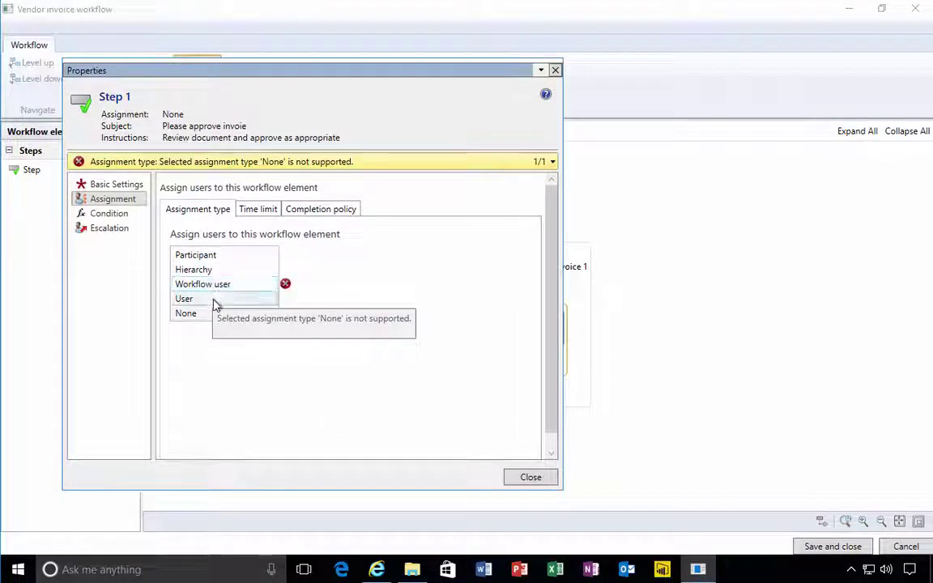
pyautogui.click(213, 300)
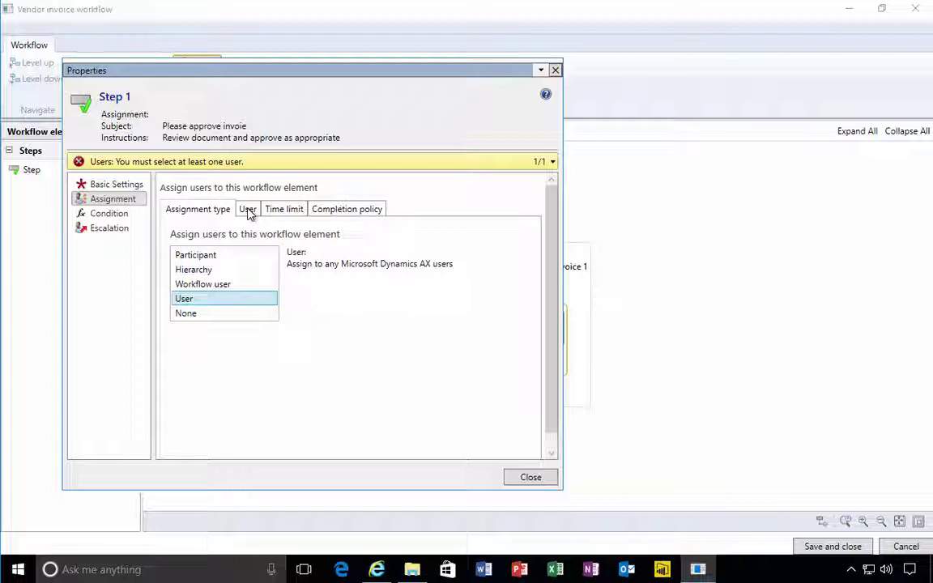
pyautogui.click(249, 212)
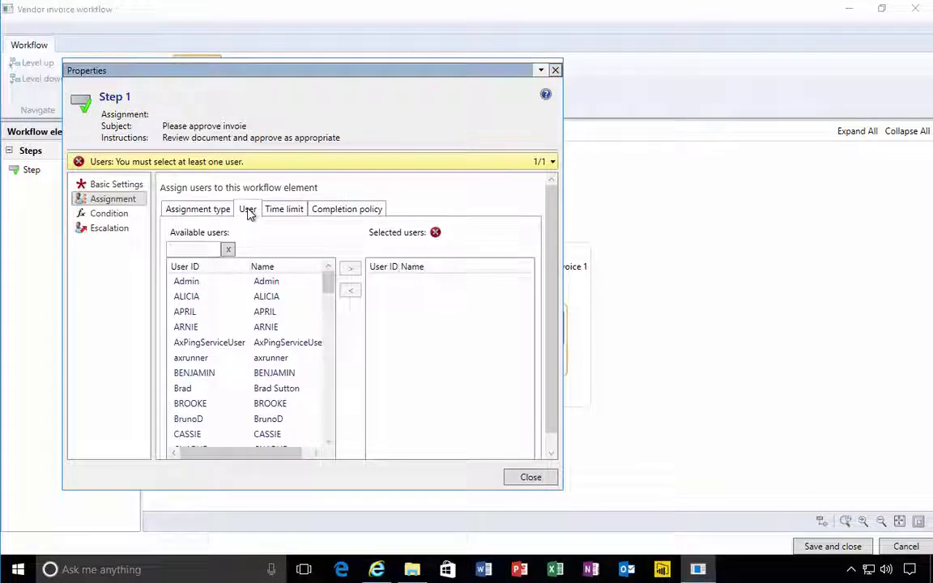
pyautogui.click(187, 281)
pyautogui.click(350, 269)
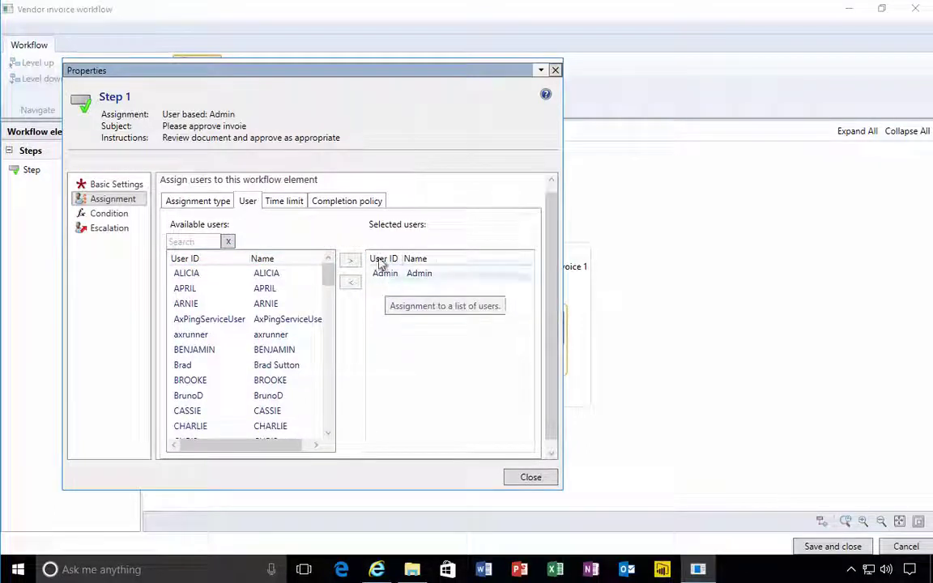
pyautogui.click(386, 276)
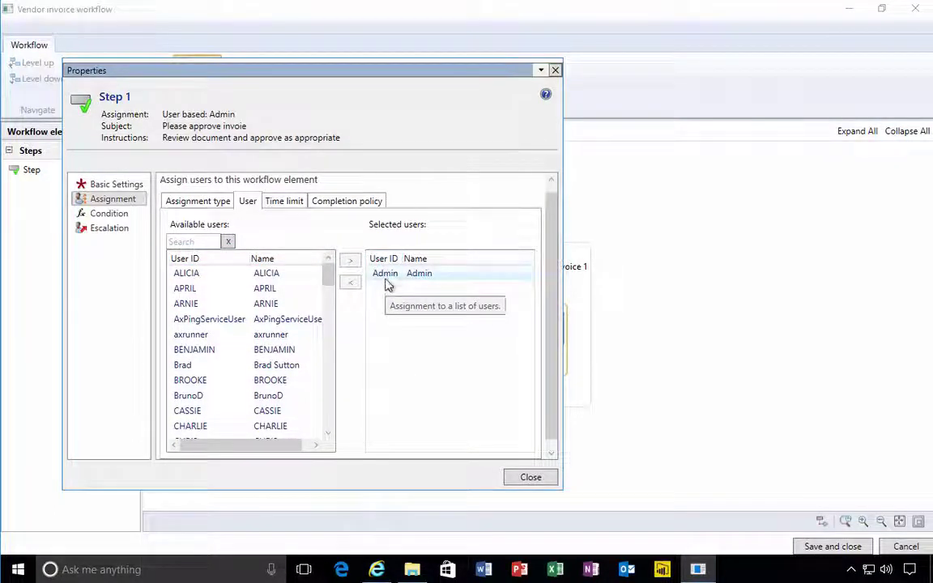
# - Review Step 1's condition and escalation options, then return to the top-level workflow
pyautogui.click(202, 201)
pyautogui.click(123, 214)
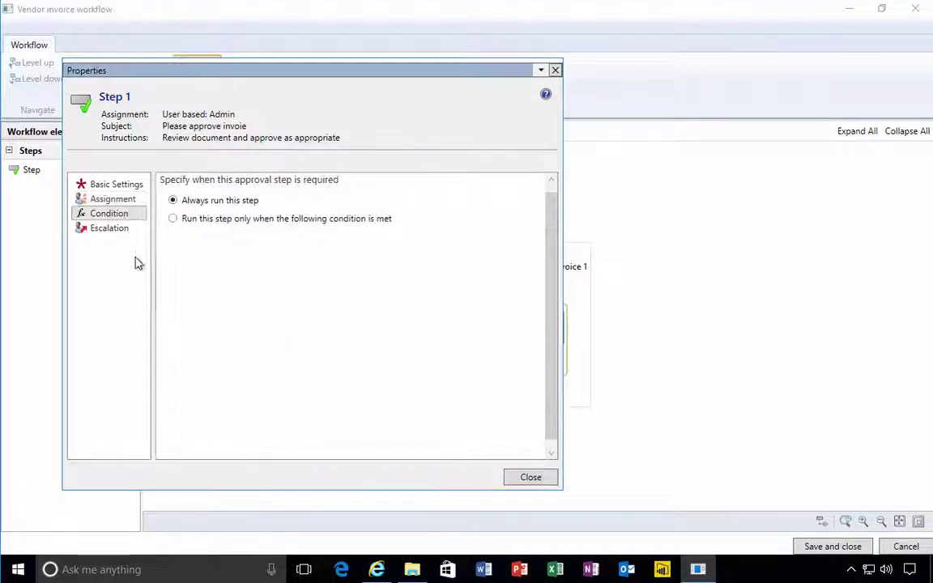
pyautogui.click(123, 230)
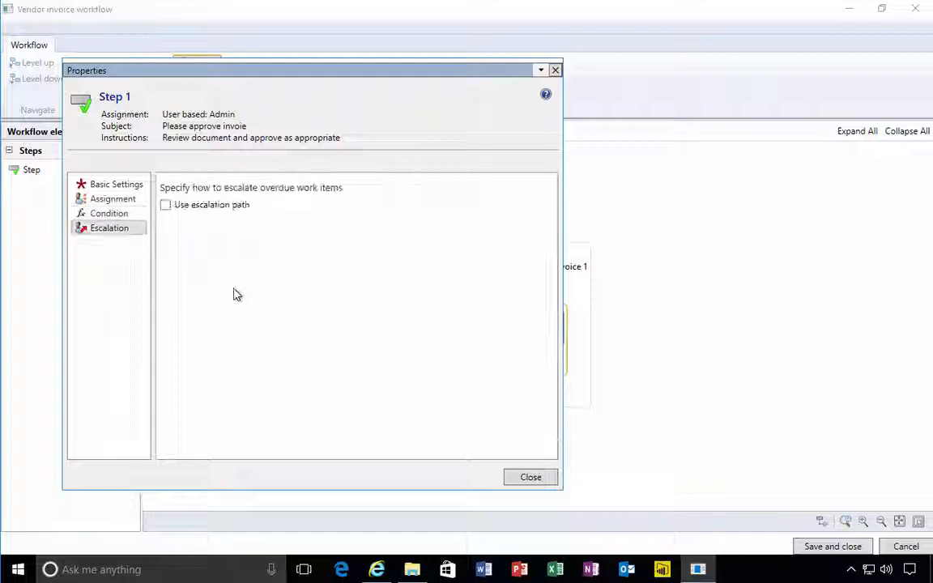
pyautogui.click(531, 477)
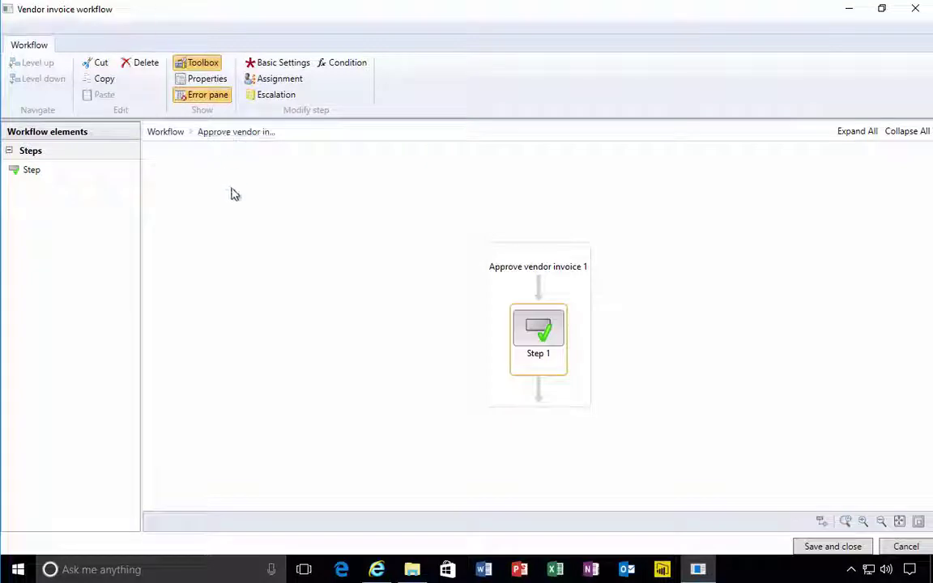
pyautogui.click(166, 133)
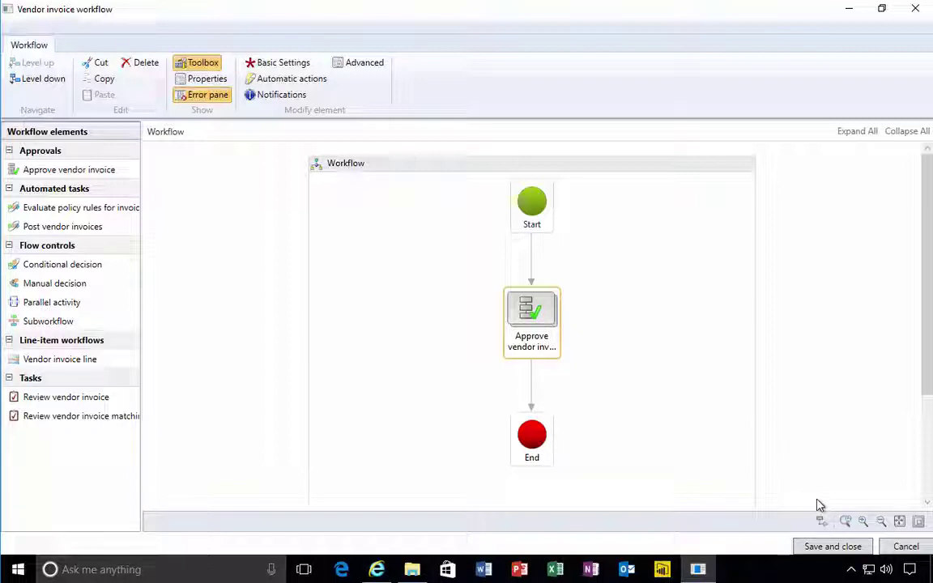
# - Save the workflow as a new version with version notes and activate it
pyautogui.click(820, 548)
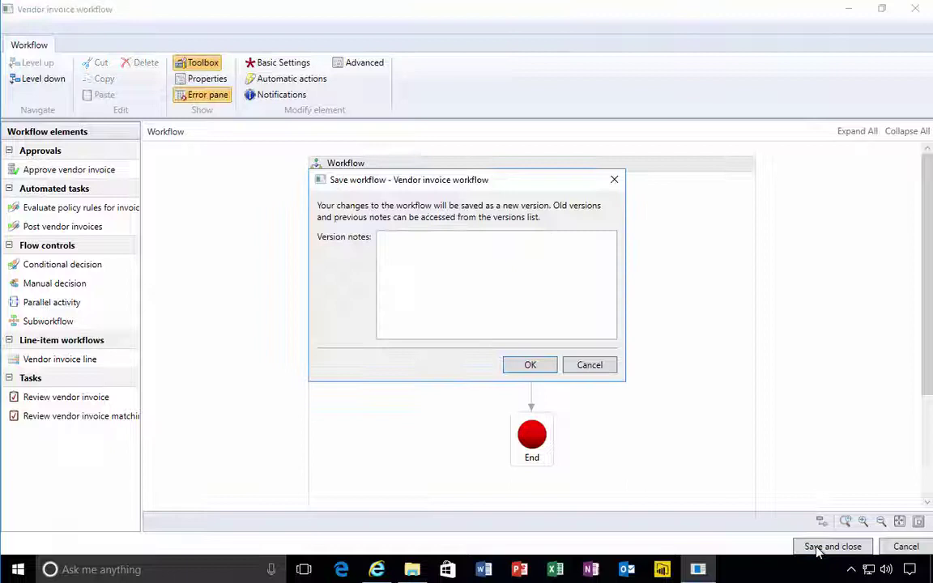
pyautogui.click(491, 303)
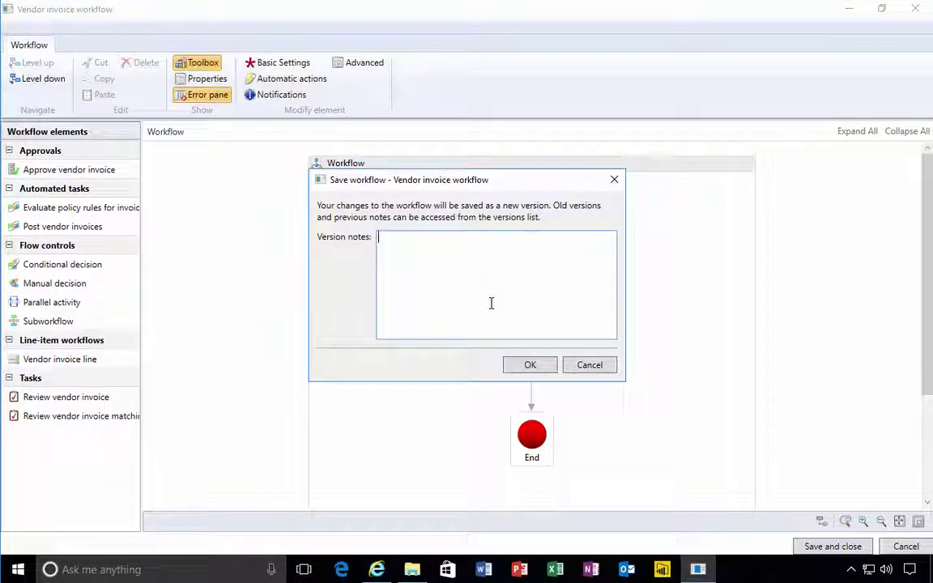
pyautogui.write('Newapproval')
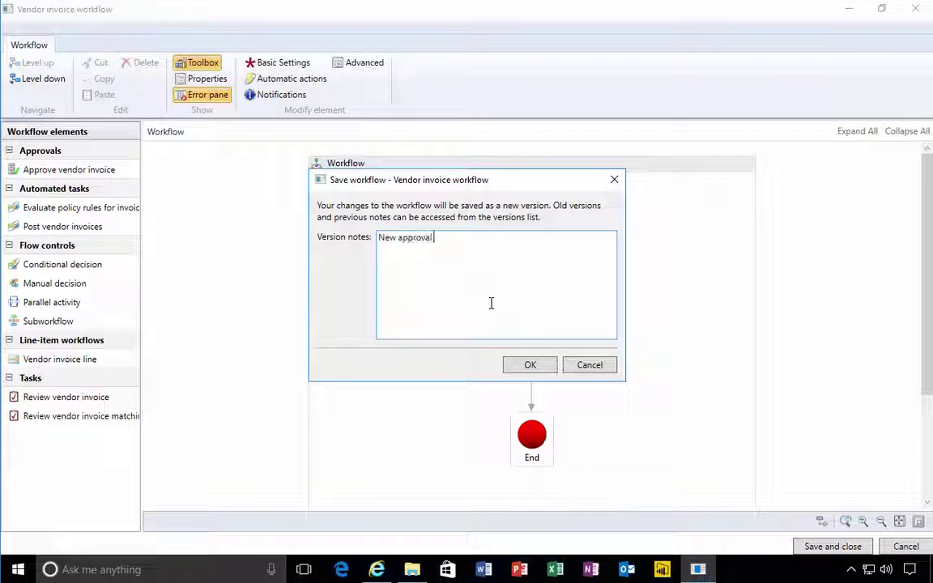
pyautogui.write('etup')
pyautogui.click(540, 365)
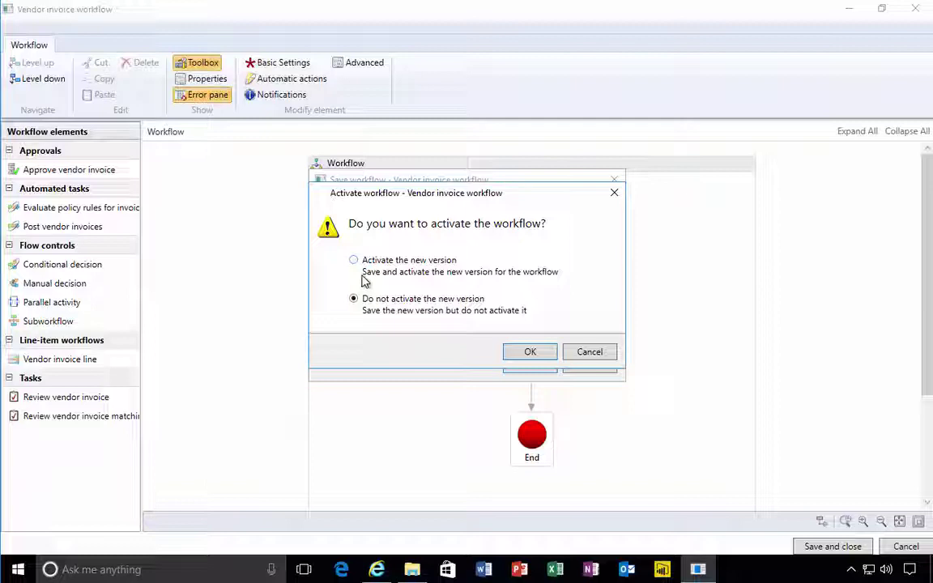
pyautogui.click(354, 260)
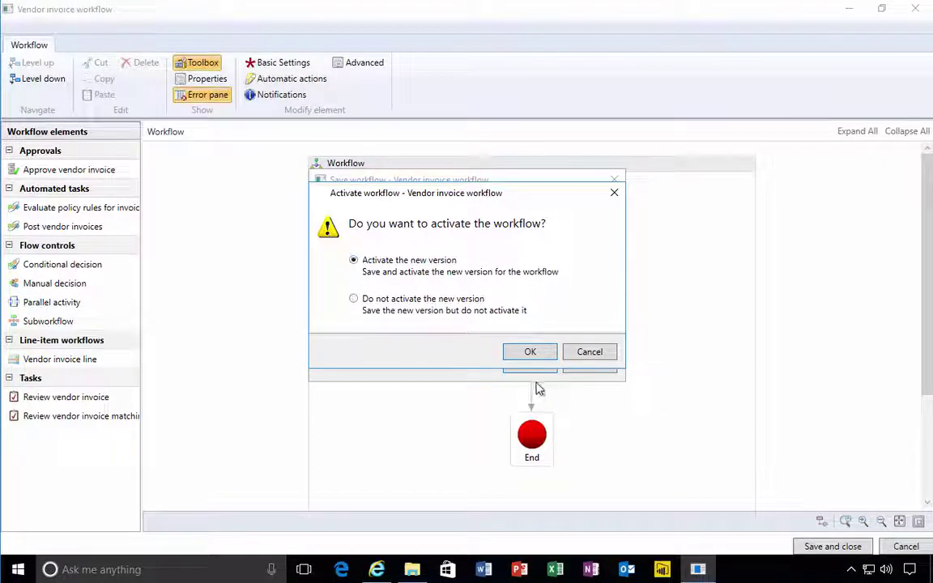
pyautogui.click(535, 353)
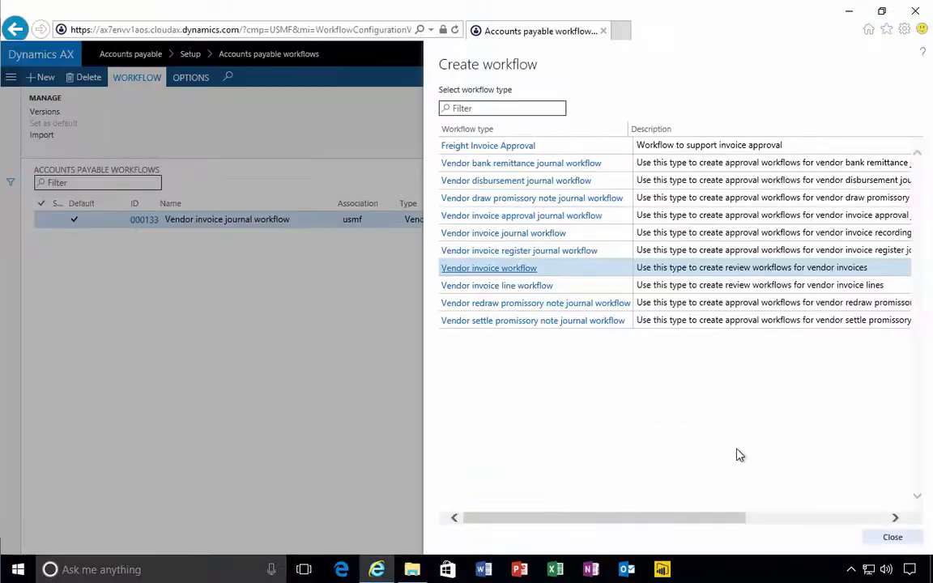
# - Confirm in Versions that the Vendor invoice workflow's active version is 1.0.0.0
pyautogui.click(893, 539)
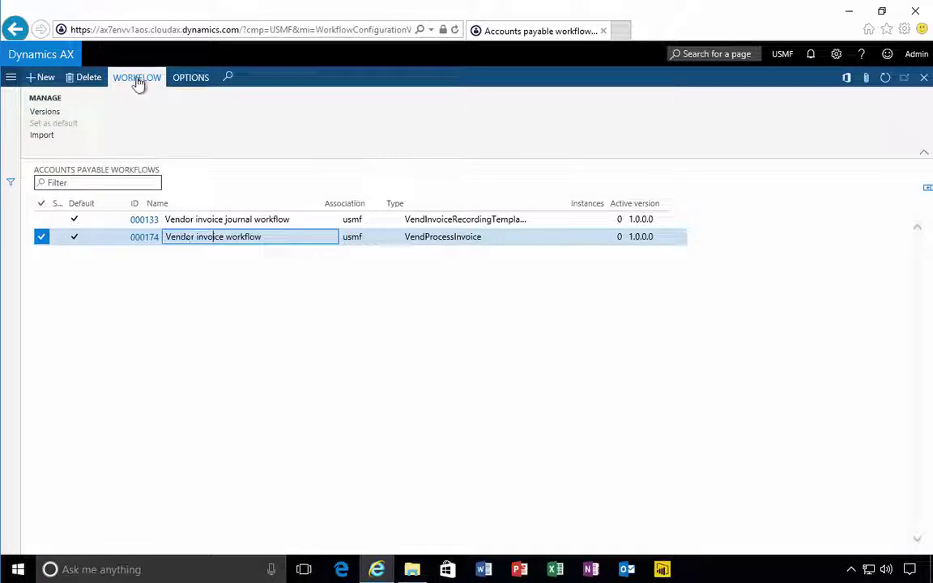
pyautogui.click(45, 112)
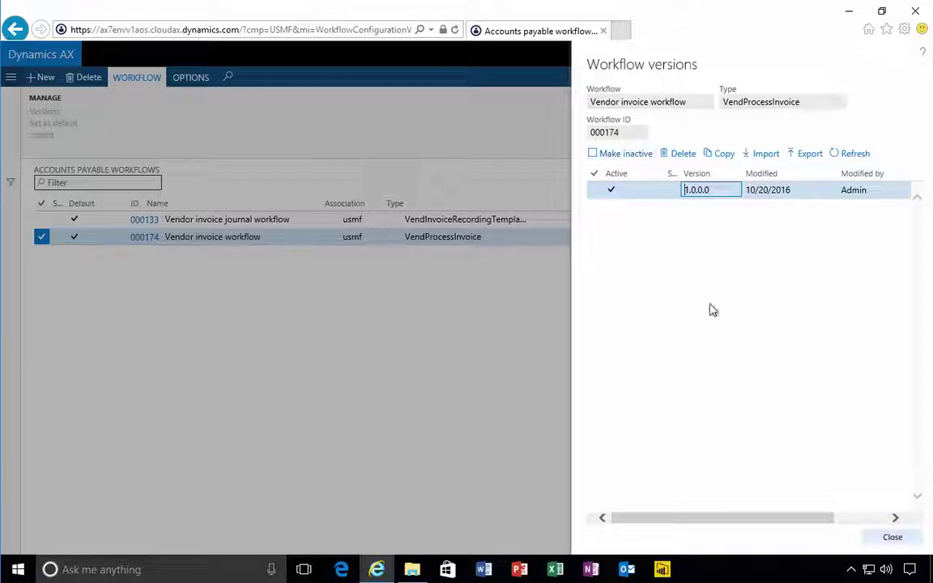
pyautogui.click(888, 540)
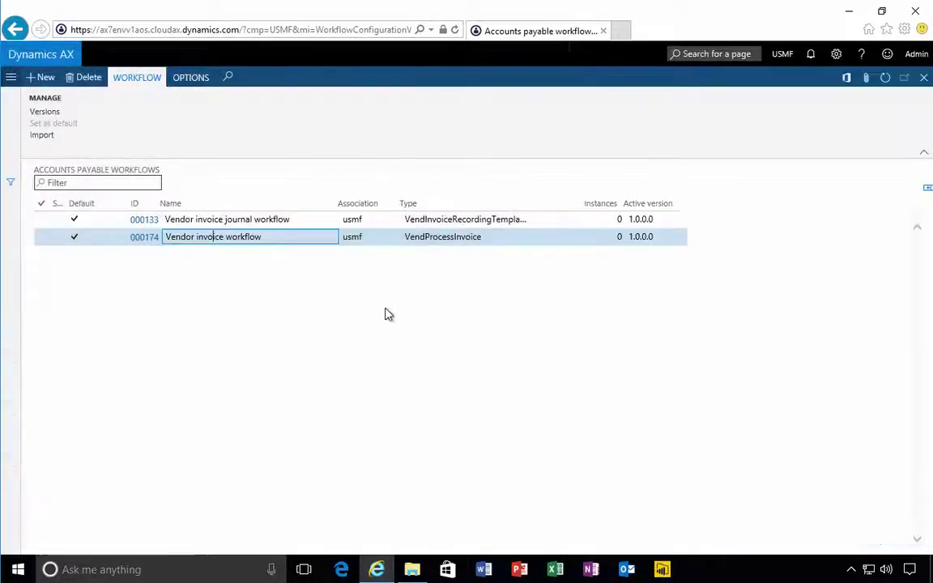
pyautogui.click(212, 236)
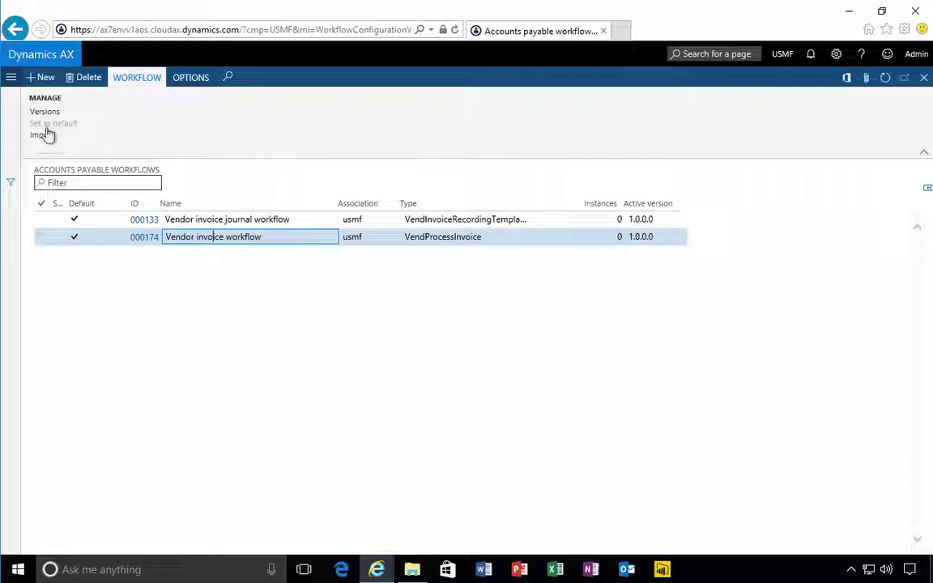
pyautogui.click(13, 79)
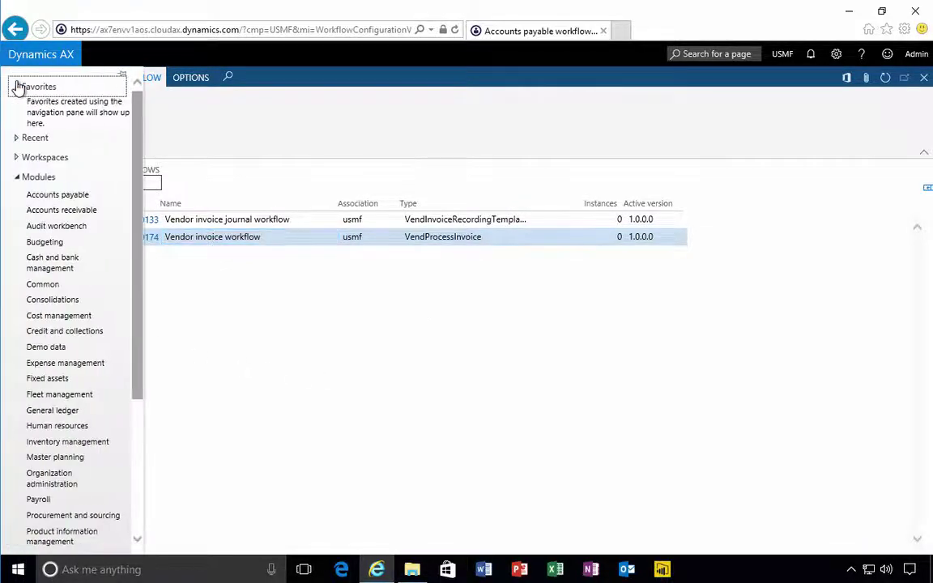
# - Start a vendor invoice for account X100 with invoice number IOU1234
pyautogui.click(56, 197)
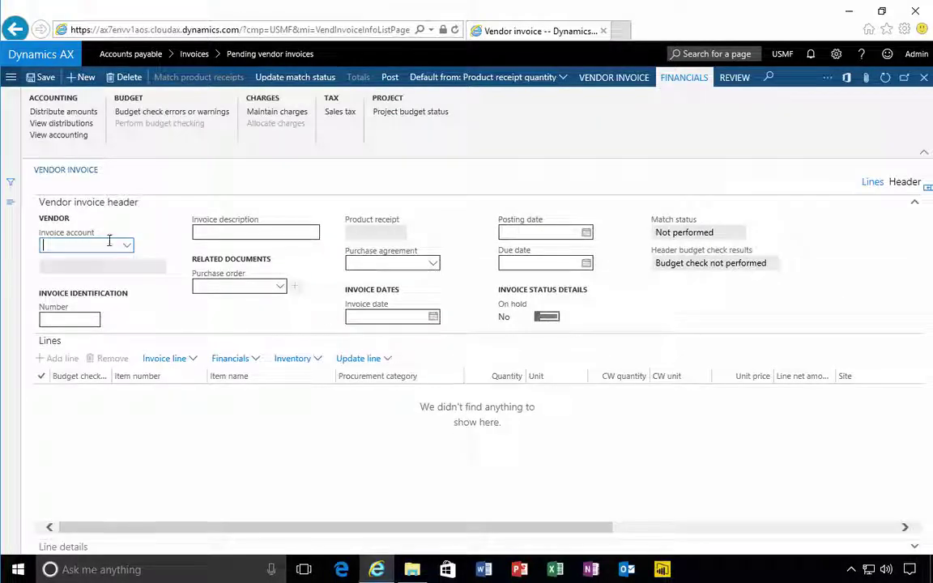
pyautogui.write('X100')
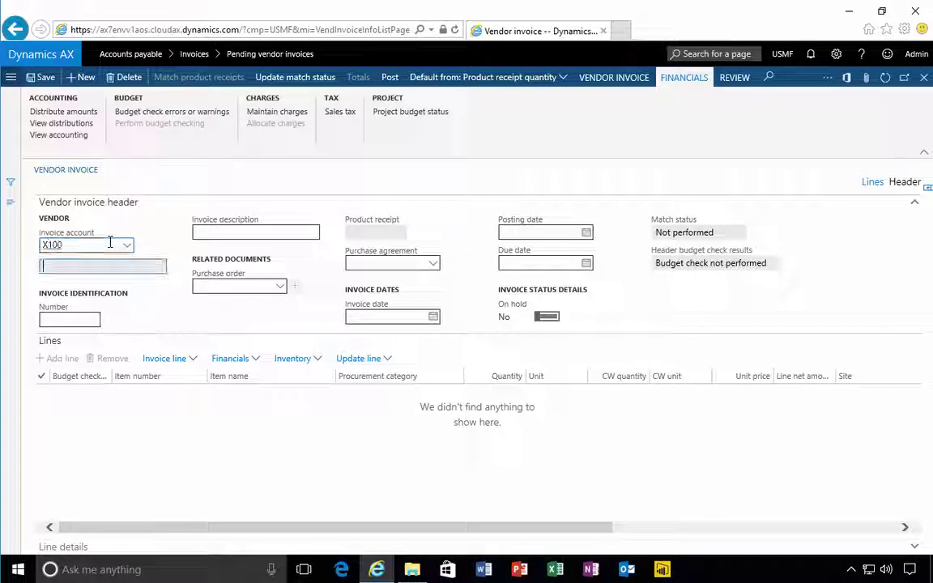
pyautogui.press('Tab')
pyautogui.click(93, 316)
pyautogui.write('IOU123')
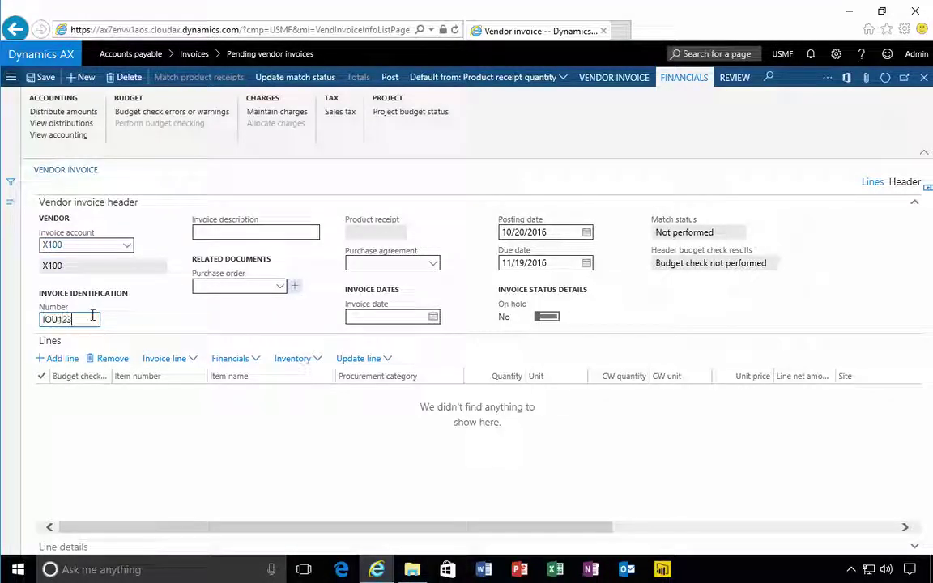
pyautogui.write('4')
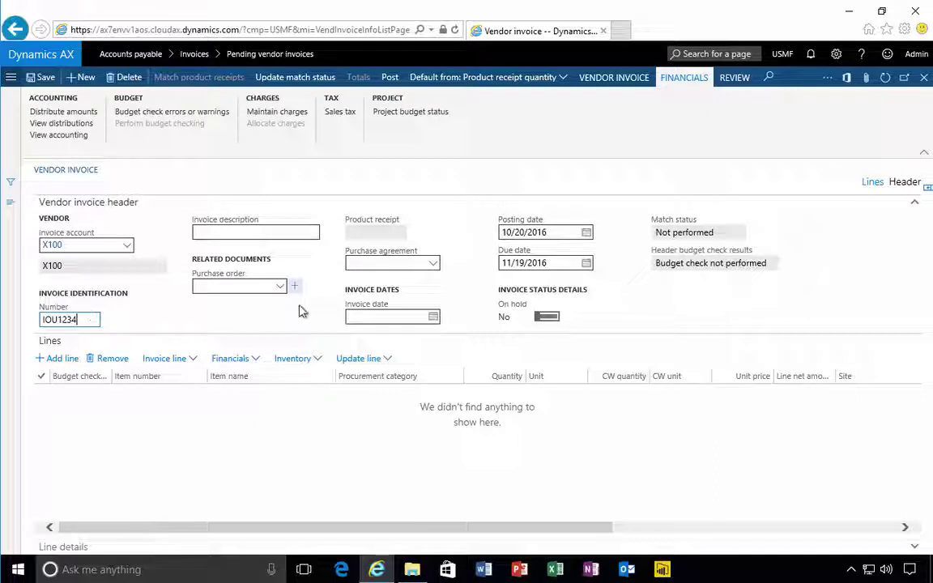
pyautogui.click(277, 290)
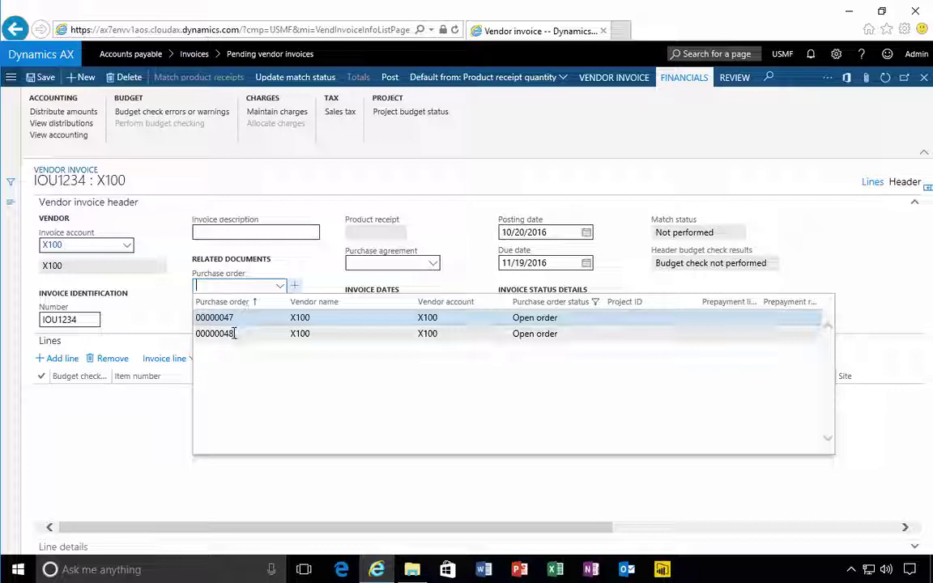
# - Link purchase order 00000048 to invoice IOU1234, filling lines from Ordered quantity
pyautogui.click(234, 334)
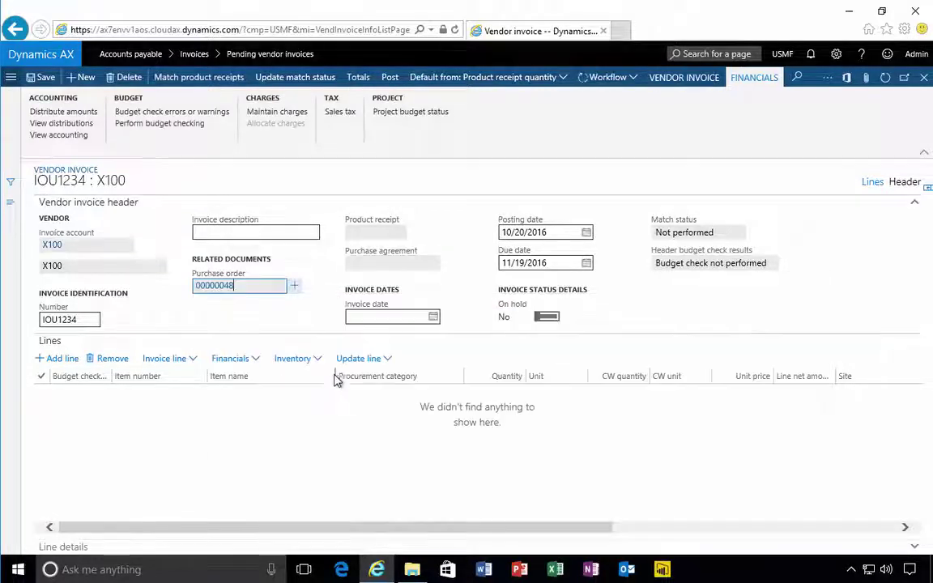
pyautogui.click(480, 78)
pyautogui.click(531, 133)
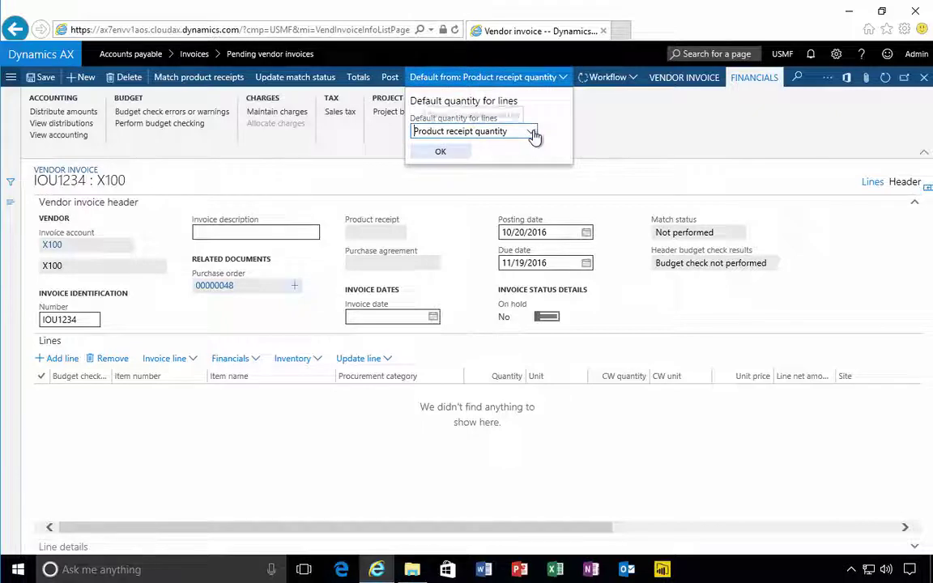
pyautogui.click(532, 132)
pyautogui.click(442, 160)
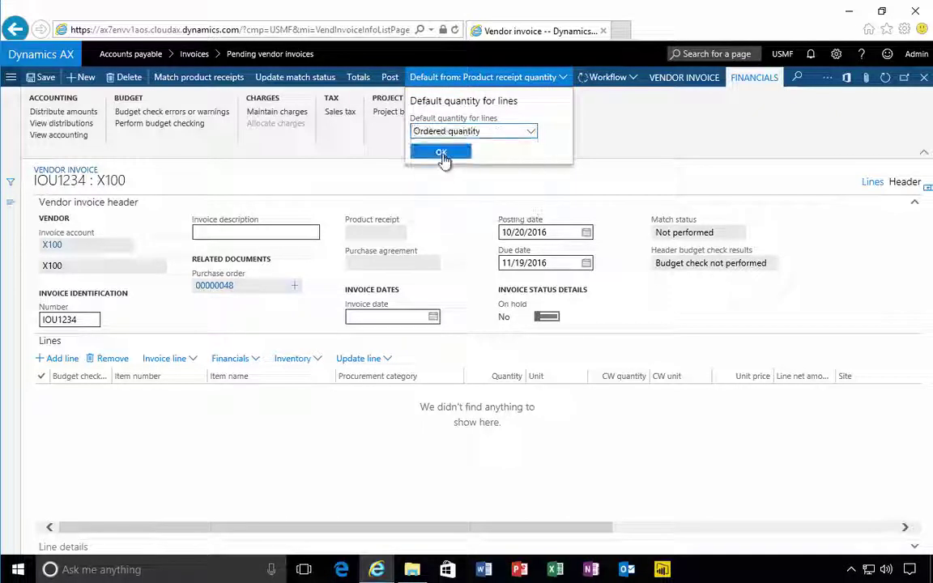
pyautogui.click(441, 154)
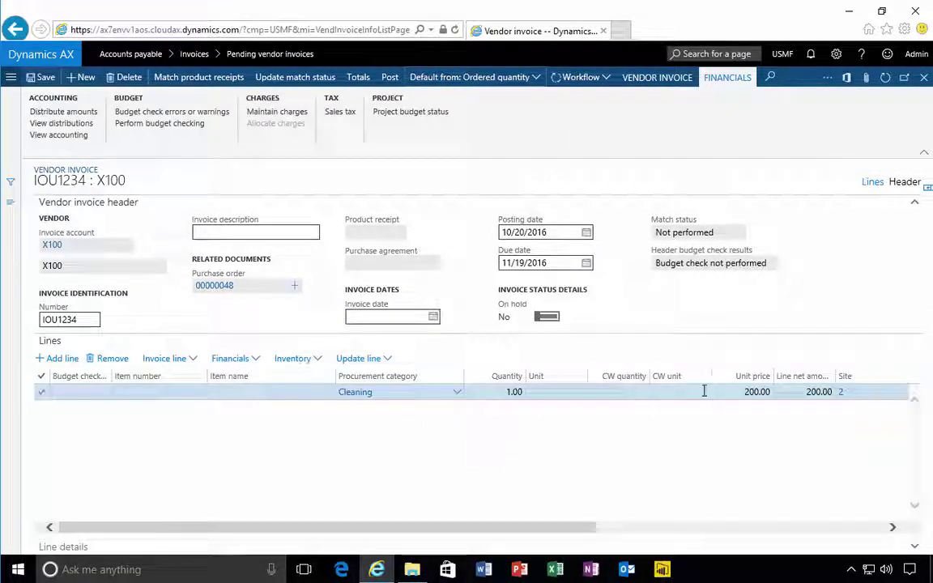
# - Update the match status so the 200.00 Cleaning line shows Passed
pyautogui.click(753, 391)
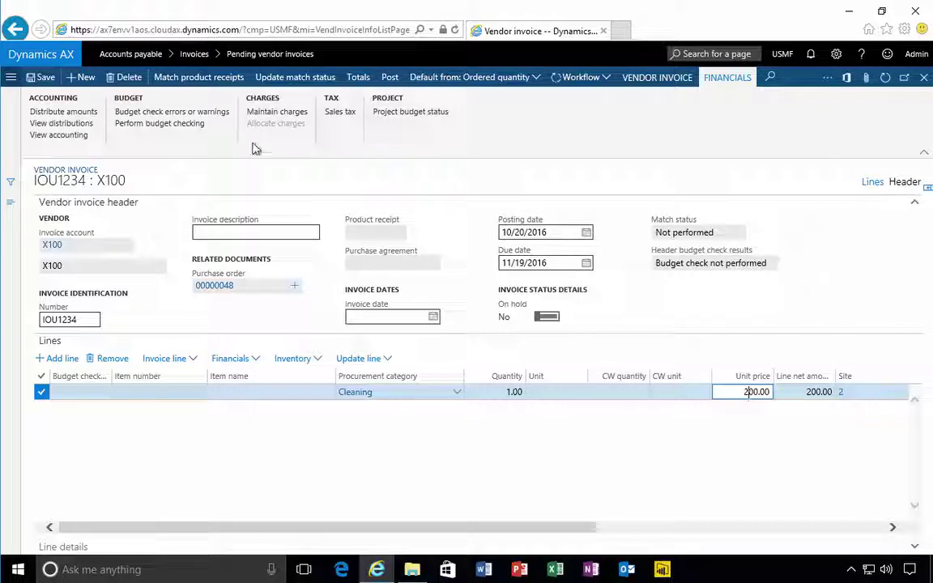
pyautogui.click(312, 99)
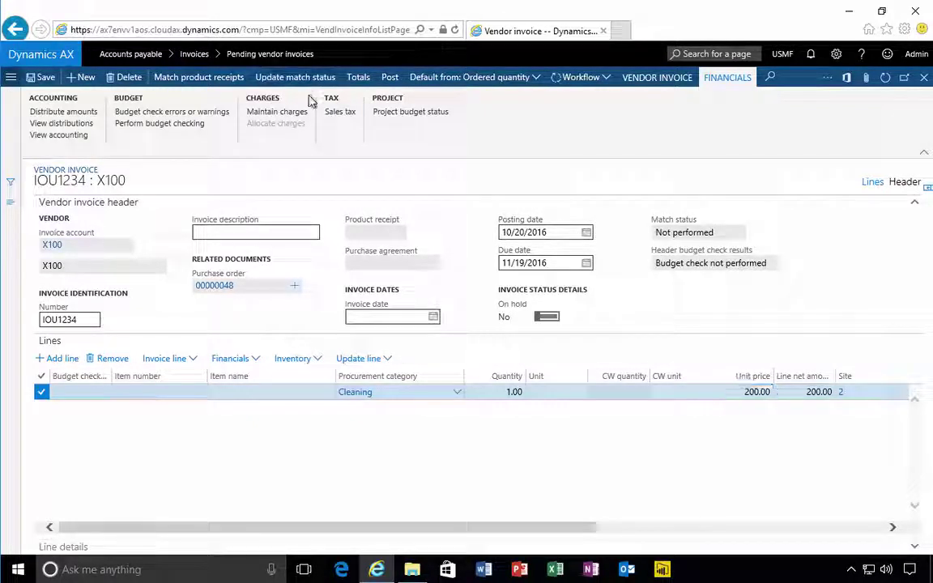
pyautogui.click(747, 391)
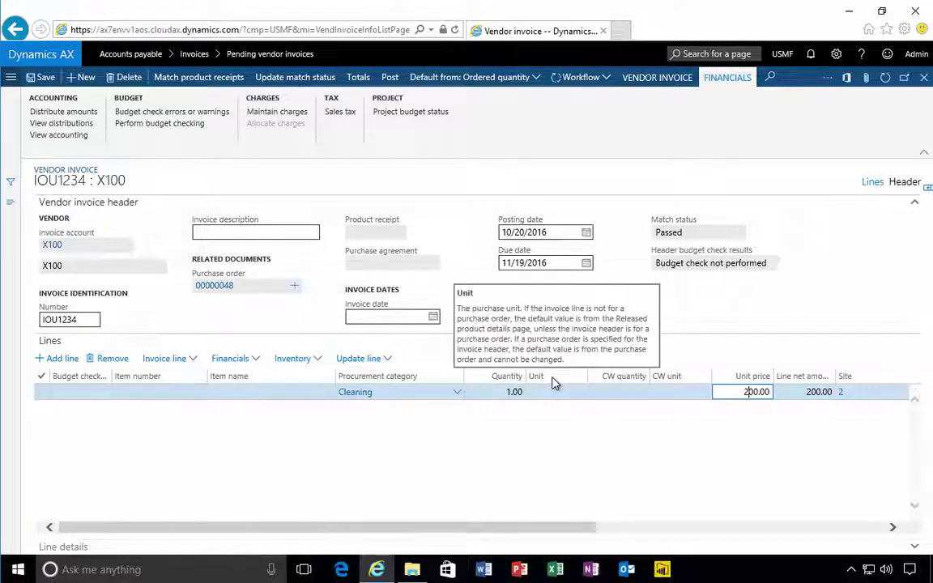
pyautogui.click(605, 81)
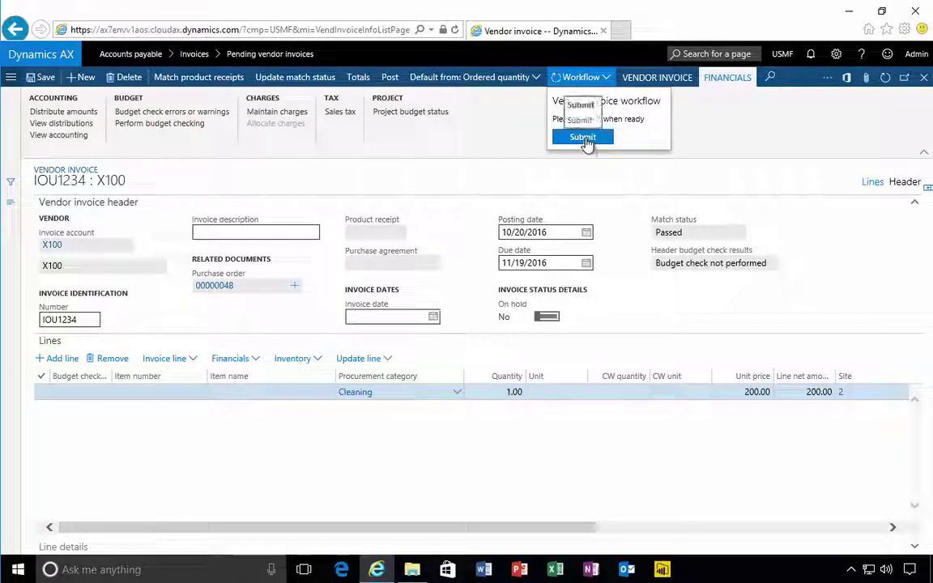
# - Submit IOU1234 via Workflow > Submit with the comment 'Please approve'
pyautogui.click(584, 139)
pyautogui.write('PLease a')
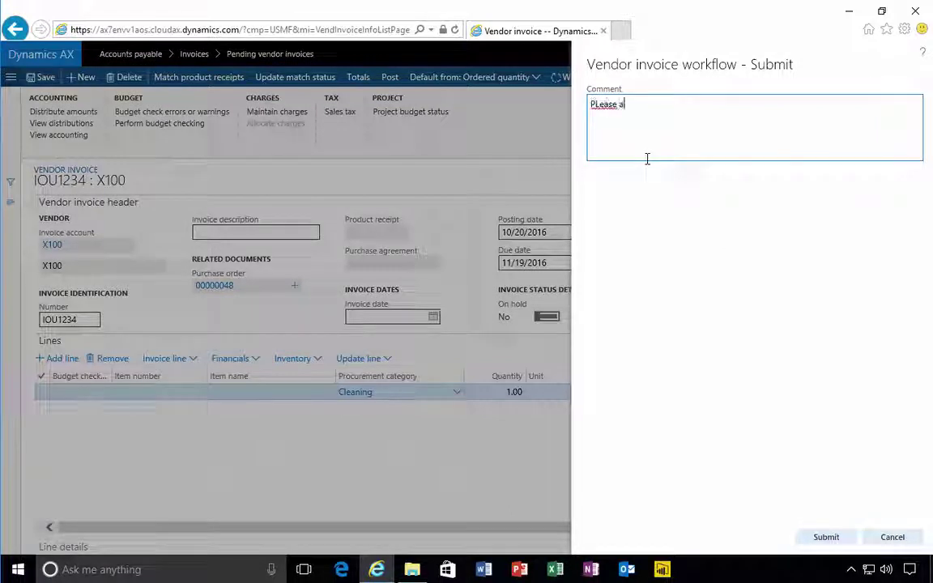
pyautogui.press('BackSpace')
pyautogui.press('BackSpace')
pyautogui.press('BackSpace')
pyautogui.press('BackSpace')
pyautogui.write('P')
pyautogui.write('approve')
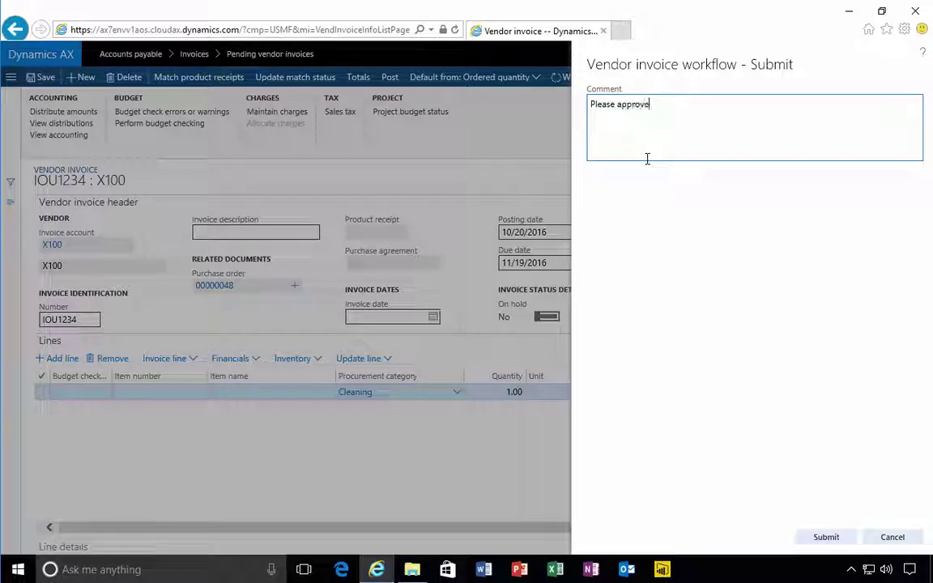
pyautogui.click(846, 538)
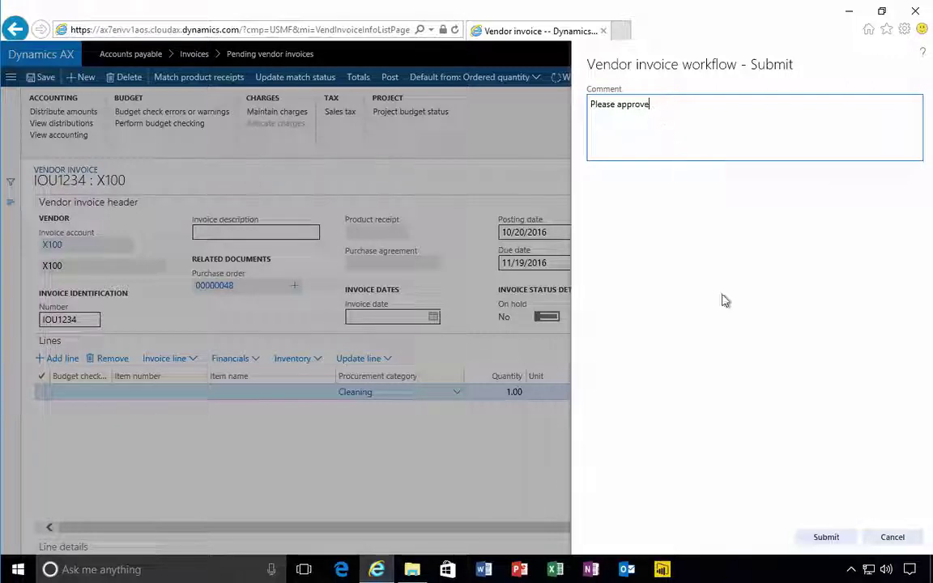
pyautogui.click(824, 538)
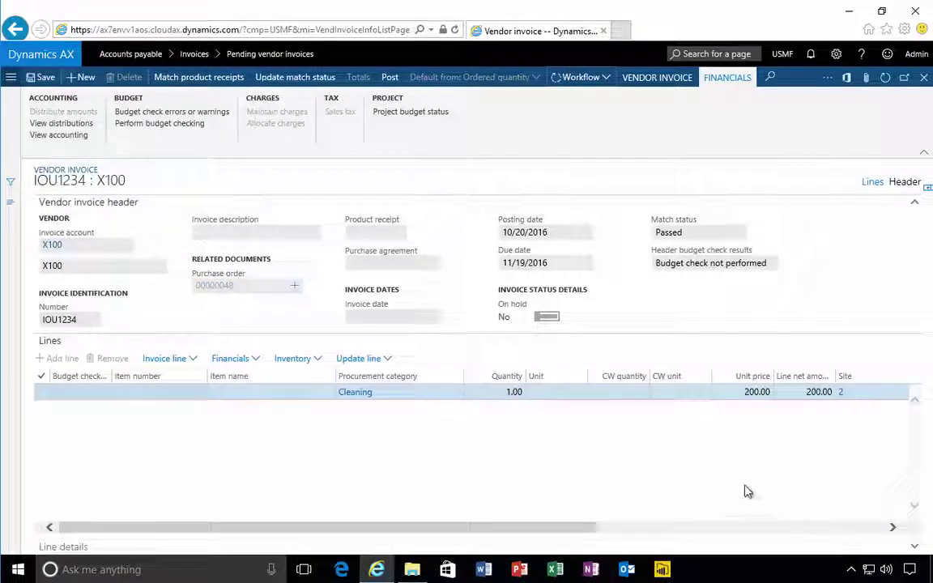
# - Close the invoice and go to Common > Work items > Work items assigned to me
pyautogui.click(923, 78)
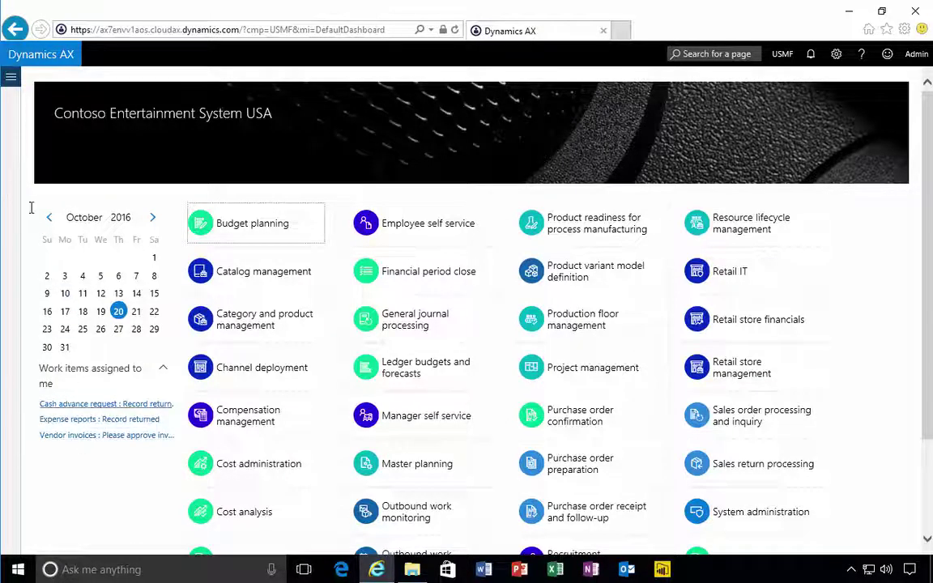
pyautogui.click(11, 77)
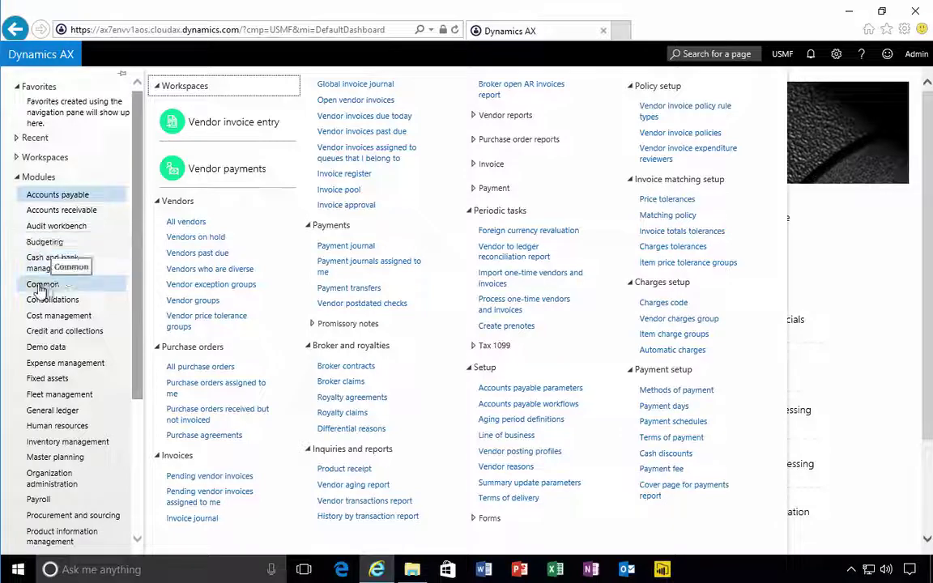
pyautogui.click(40, 285)
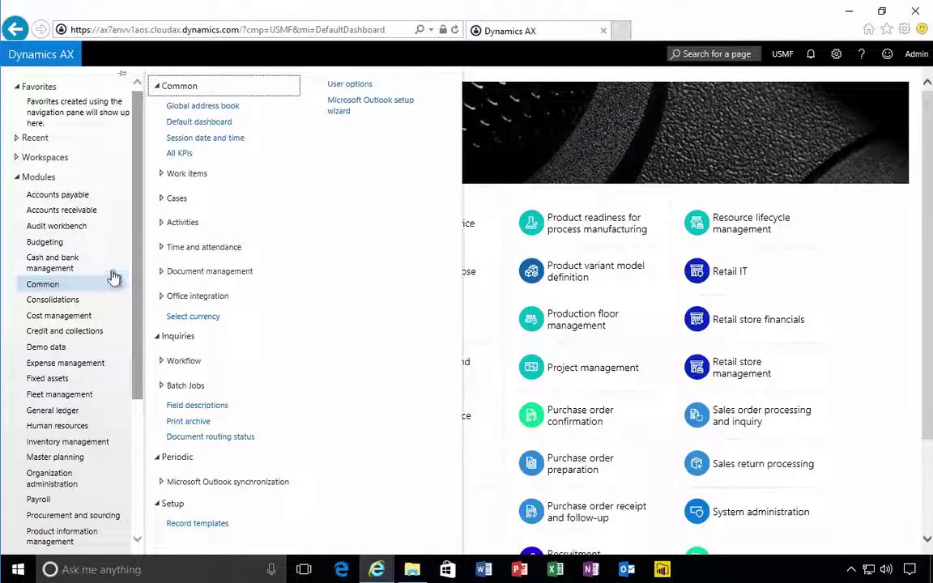
pyautogui.click(162, 174)
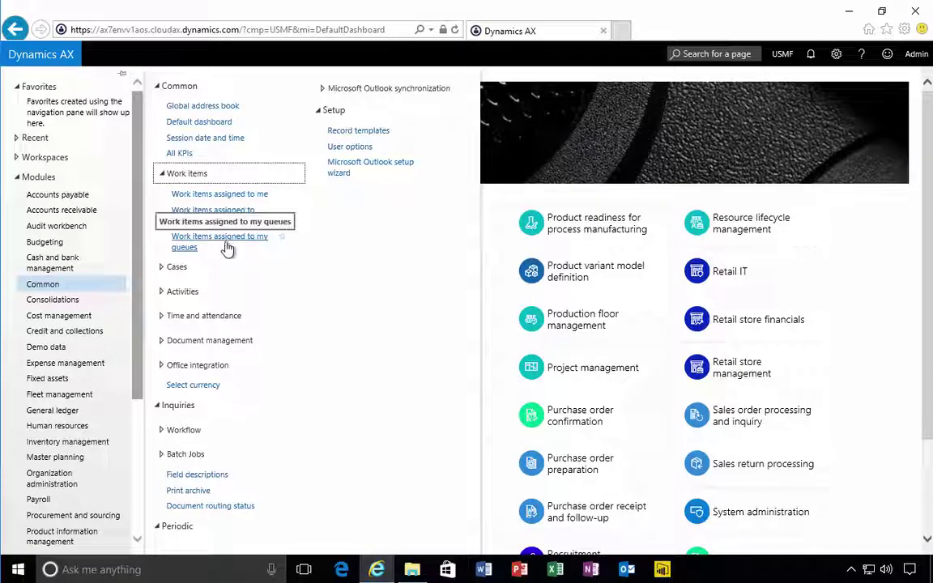
pyautogui.click(217, 195)
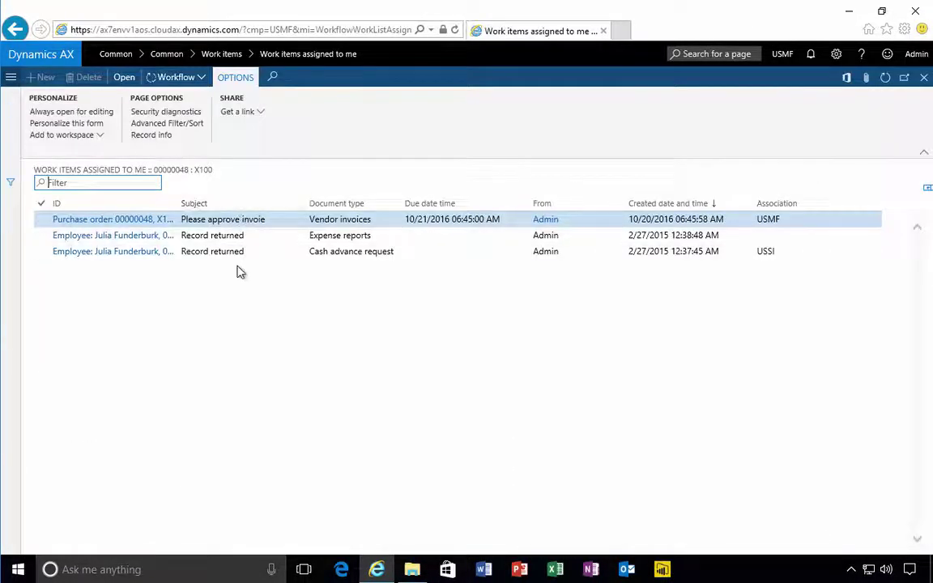
# - Approve Admin's vendor invoice work item with the comment 'Approved'
pyautogui.click(256, 220)
pyautogui.click(276, 221)
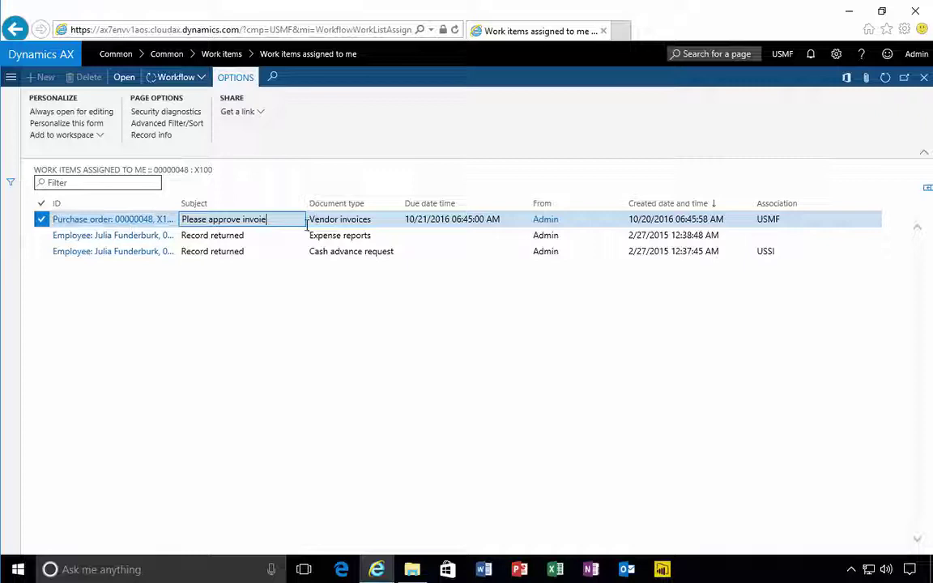
pyautogui.click(341, 218)
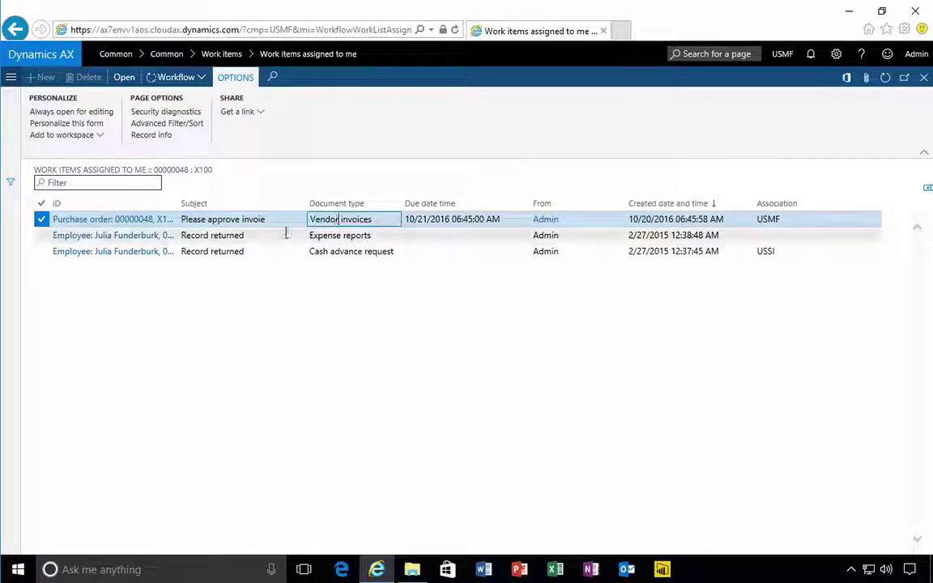
pyautogui.click(199, 80)
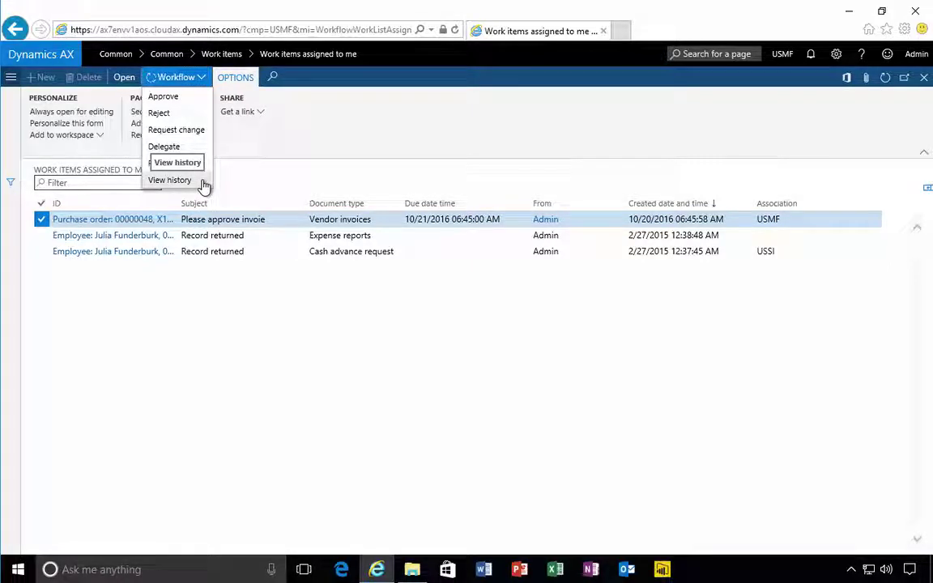
pyautogui.click(165, 98)
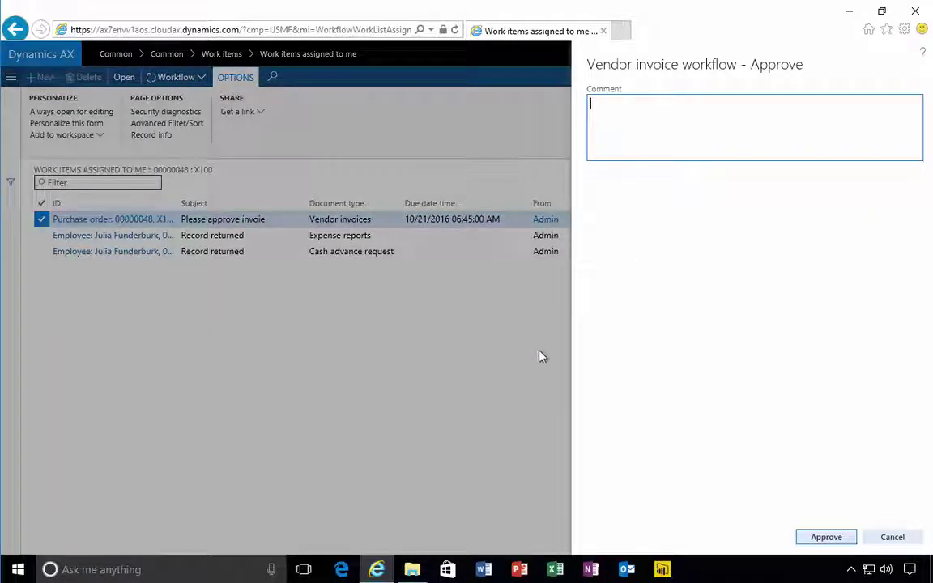
pyautogui.write('Approve')
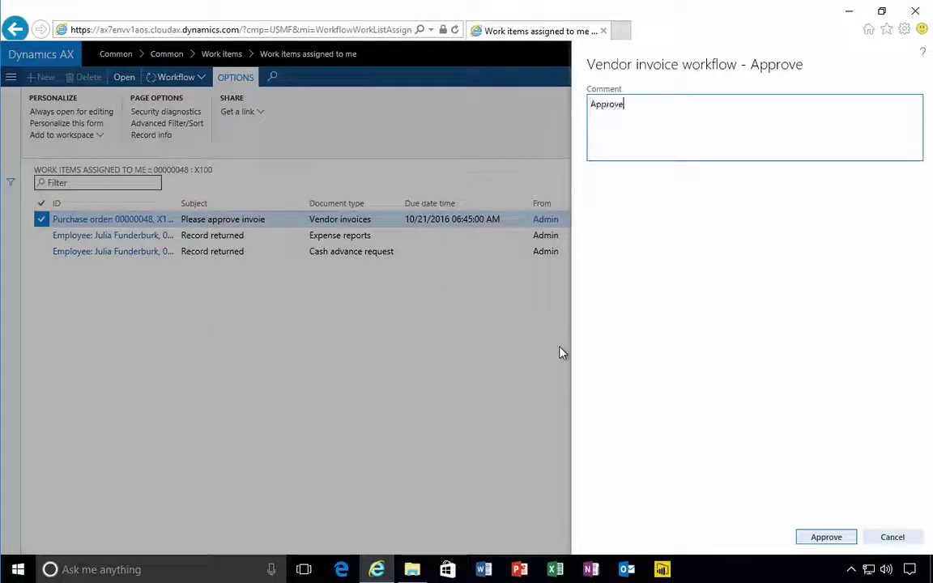
pyautogui.write('d')
pyautogui.click(826, 537)
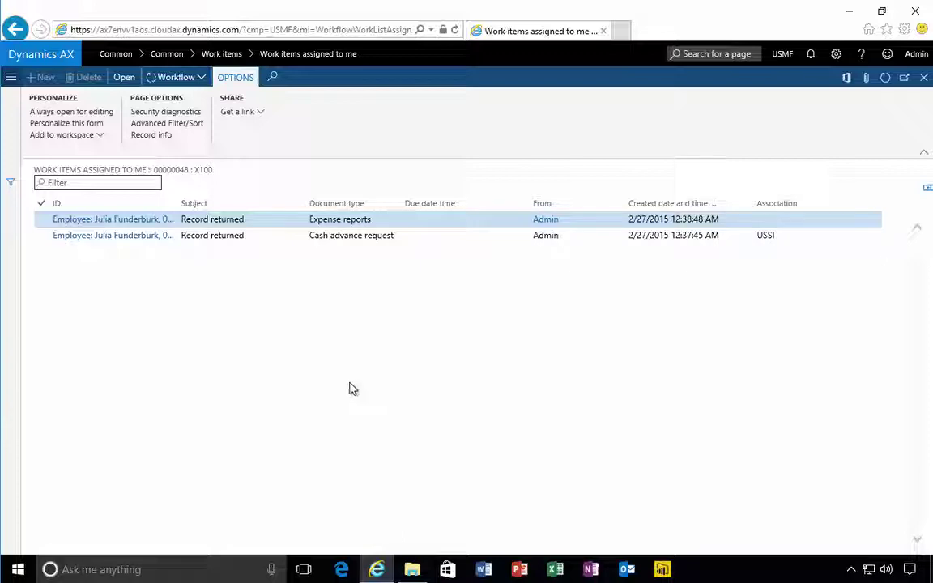
# - Go to Accounts payable > Pending vendor invoices and select the IOU1234 row for order 00000048
pyautogui.click(11, 79)
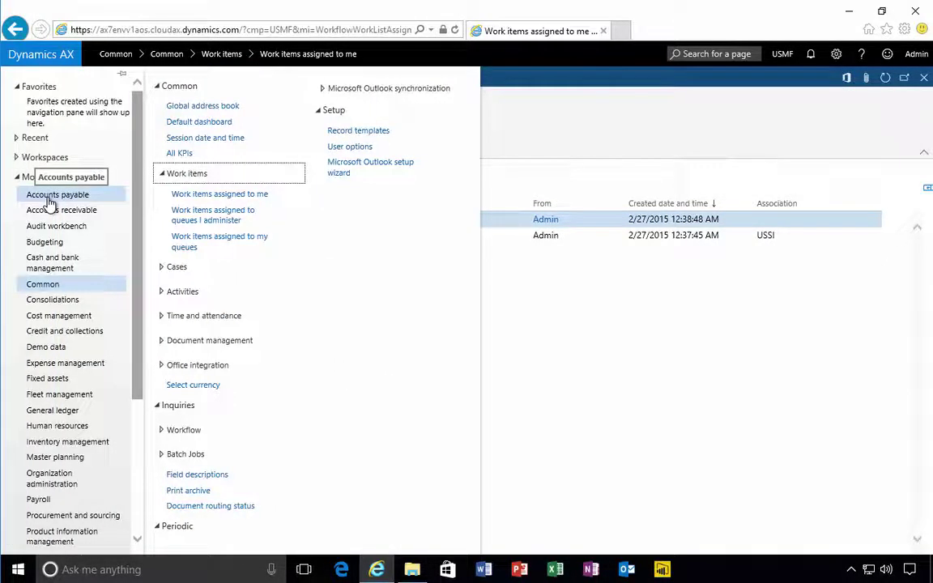
pyautogui.click(49, 198)
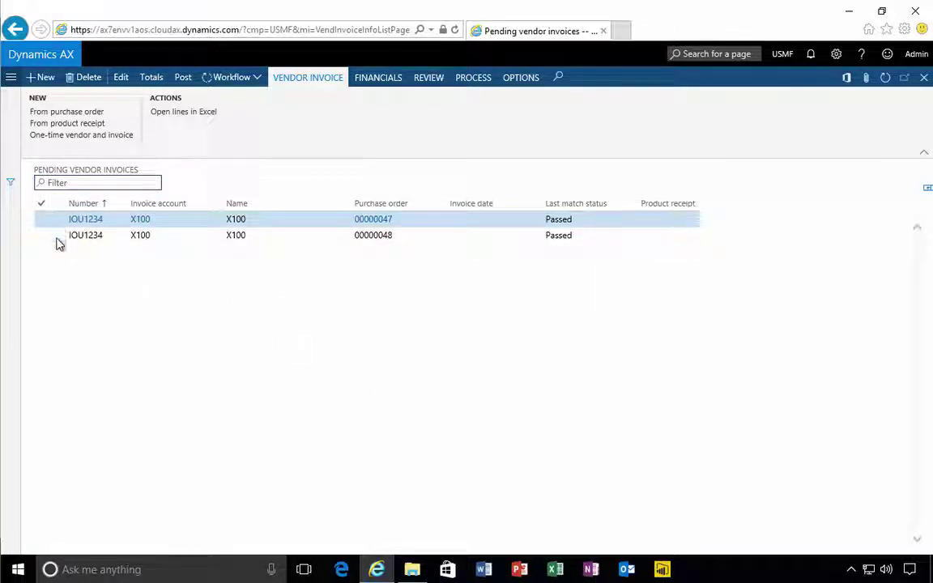
pyautogui.click(376, 238)
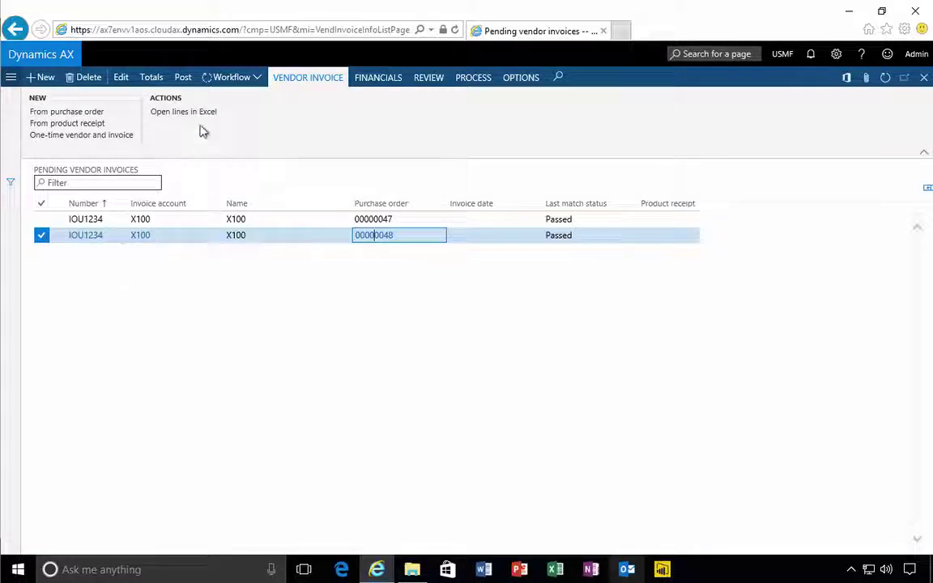
# - Post the selected IOU1234 invoice for purchase order 00000048
pyautogui.click(184, 81)
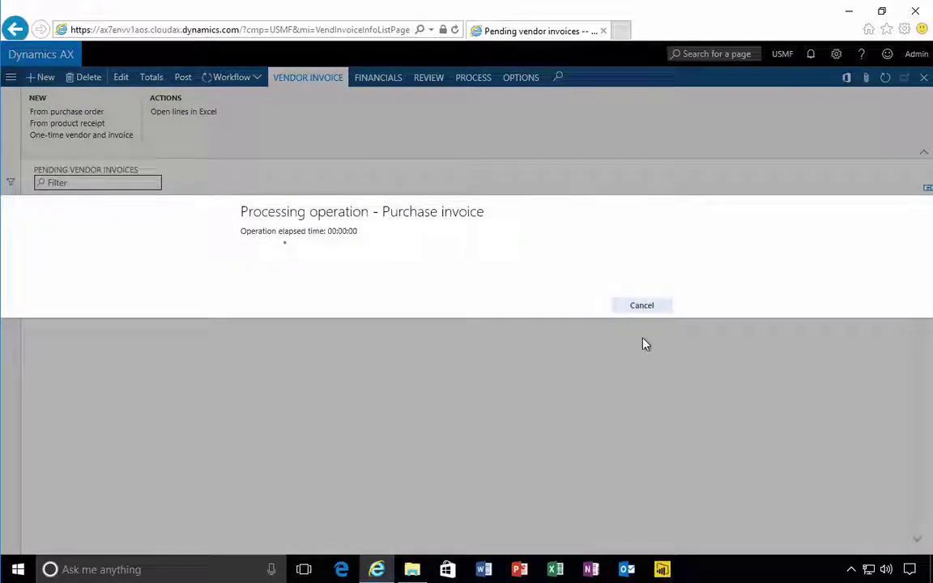